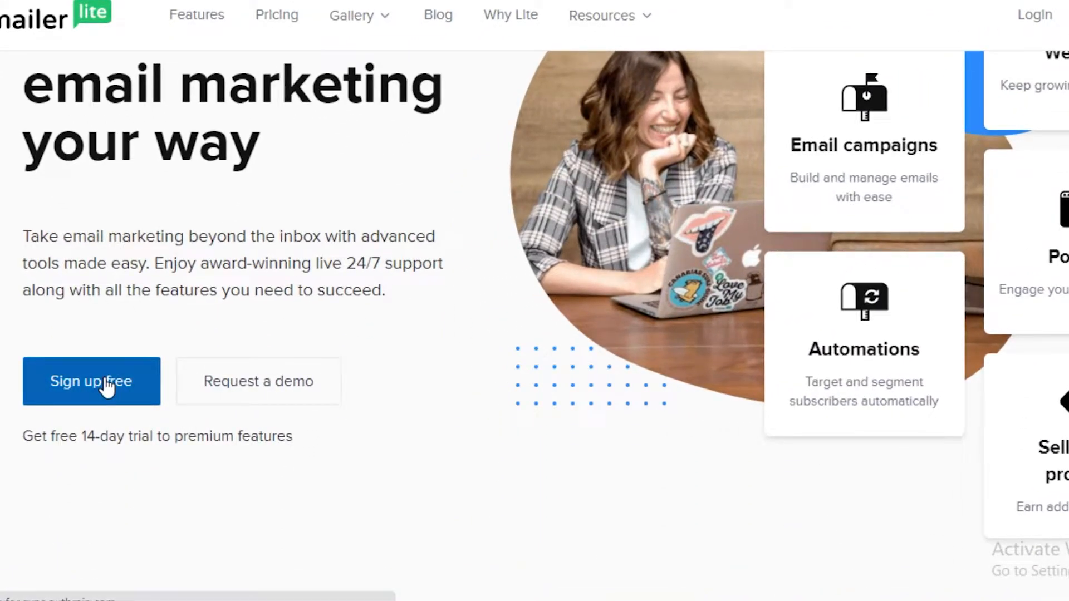
Step: Open the sign-up form for a free account and look over its fields and the plan's features
left_click(107, 384)
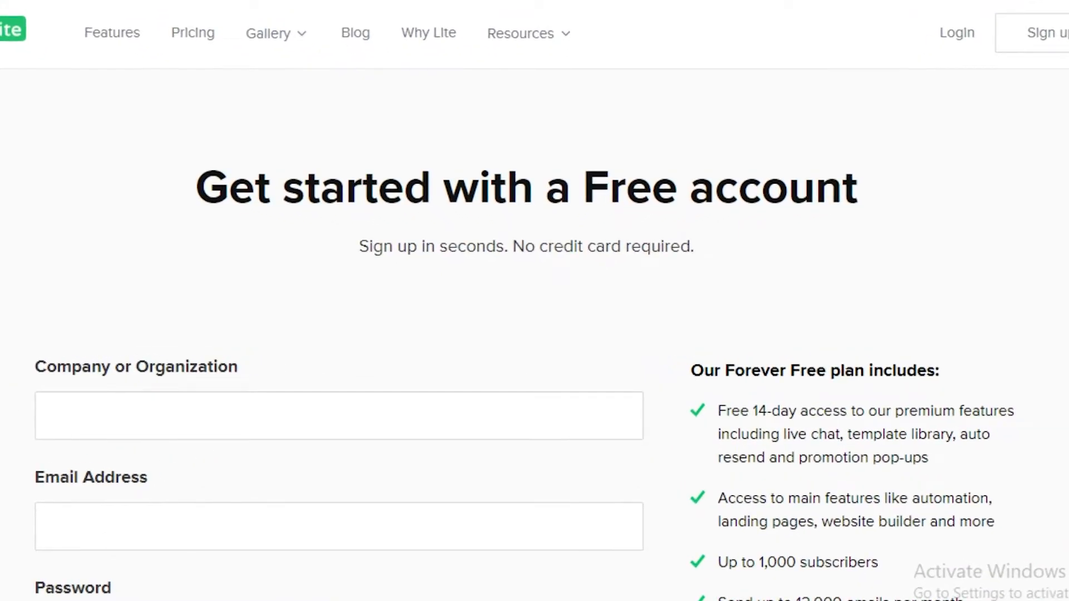
scroll(534, 334, "down", 5)
scroll(535, 335, "up", 3)
scroll(446, 184, "down", 7)
scroll(446, 184, "up", 7)
scroll(446, 183, "down", 2)
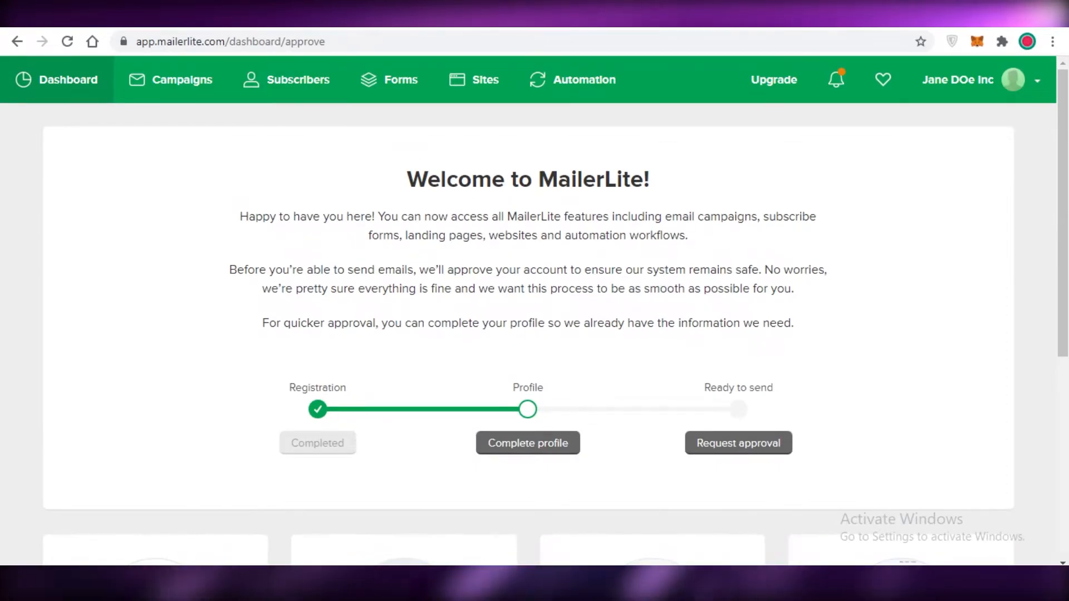
Step: Look over the dashboard, go to the campaigns section and start a new campaign
scroll(260, 351, "down", 4)
scroll(166, 250, "down", 2)
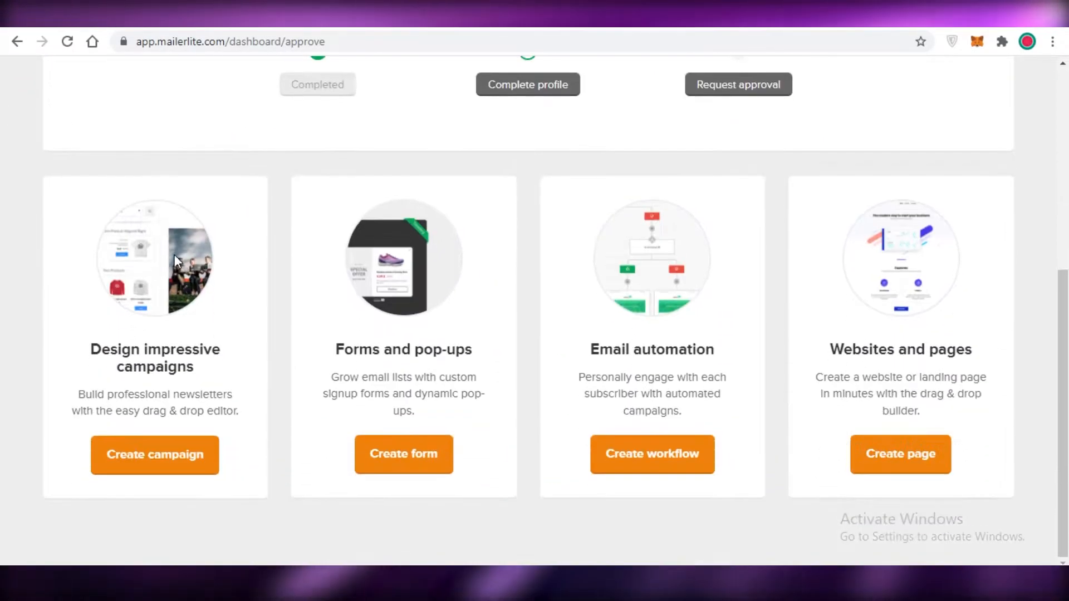
scroll(107, 139, "up", 7)
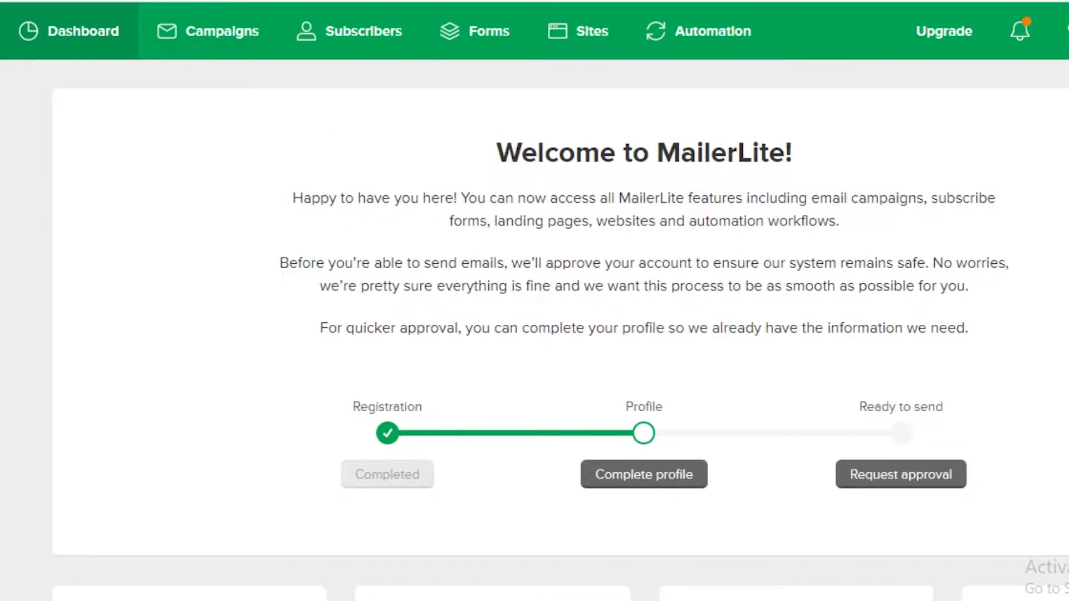
left_click(189, 55)
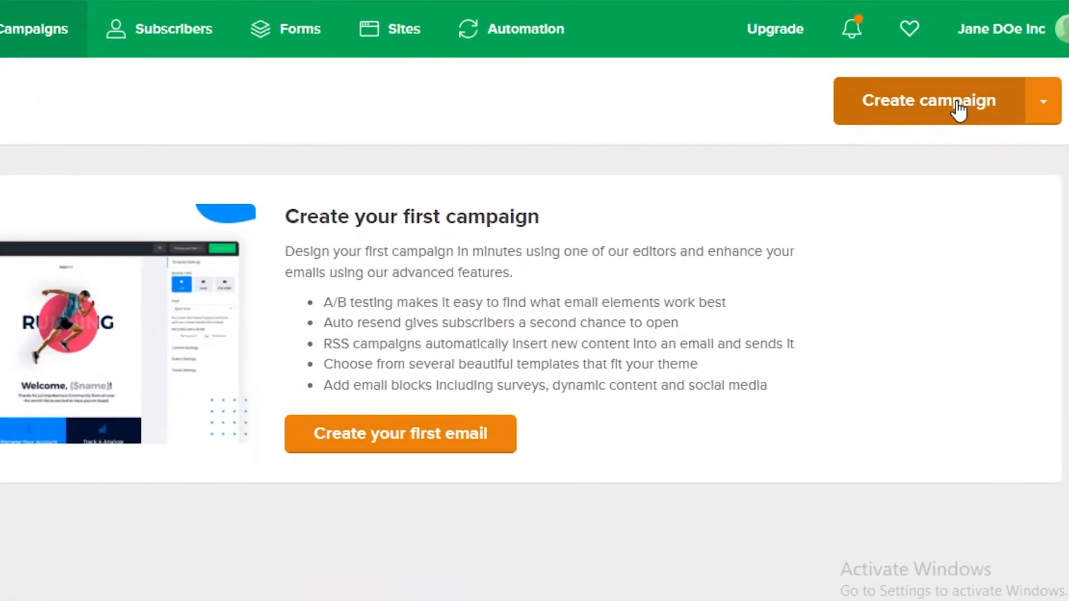
left_click(957, 107)
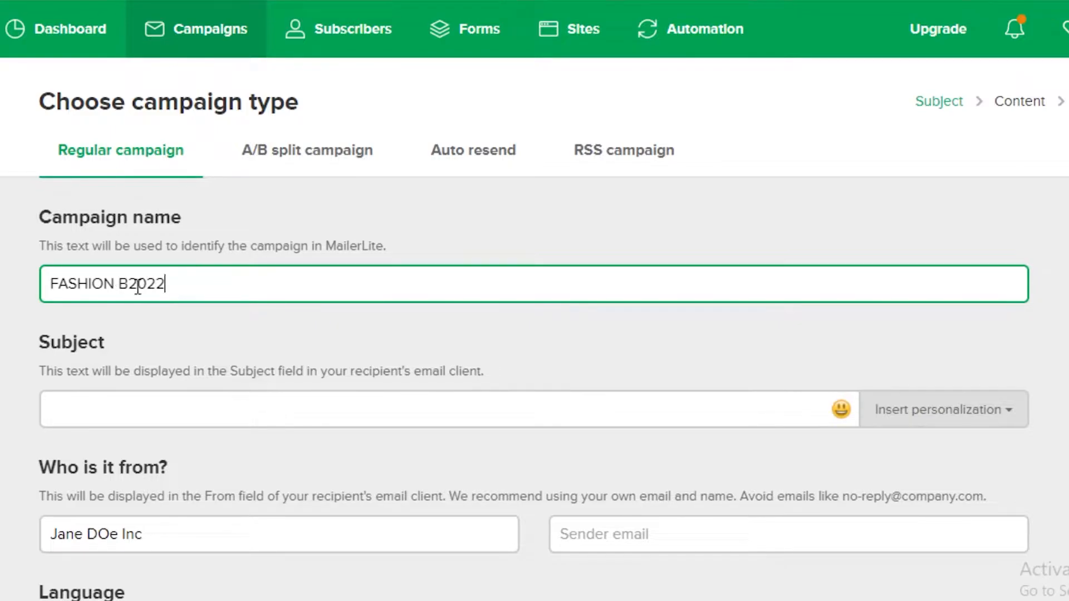
Step: Name the campaign FASHION 2022 and check the personalization options offered for the subject line
left_click(134, 408)
scroll(167, 312, "down", 2)
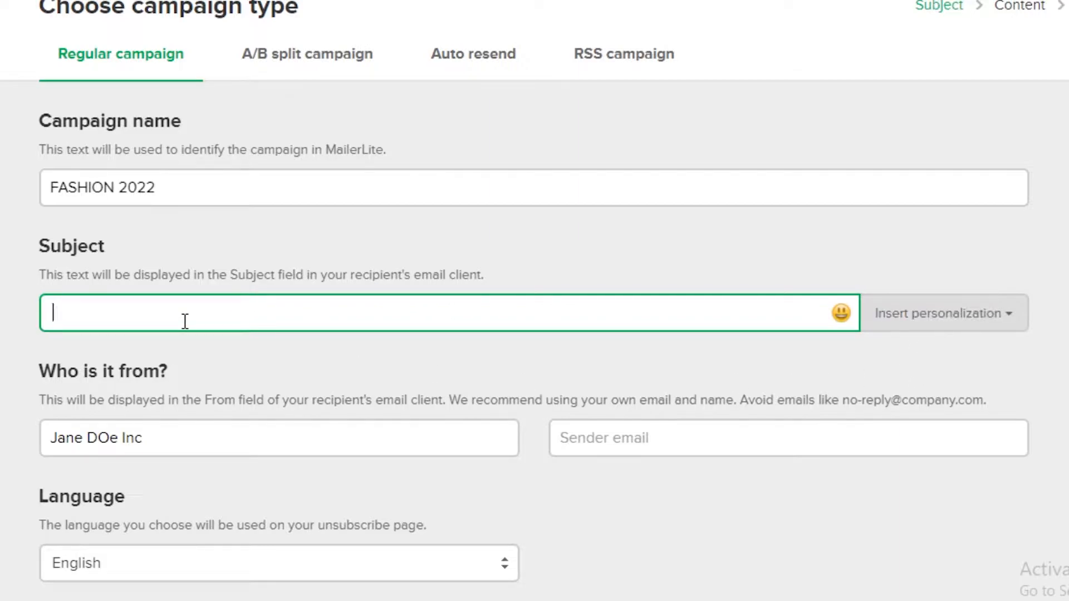
scroll(546, 392, "up", 2)
left_click(873, 423)
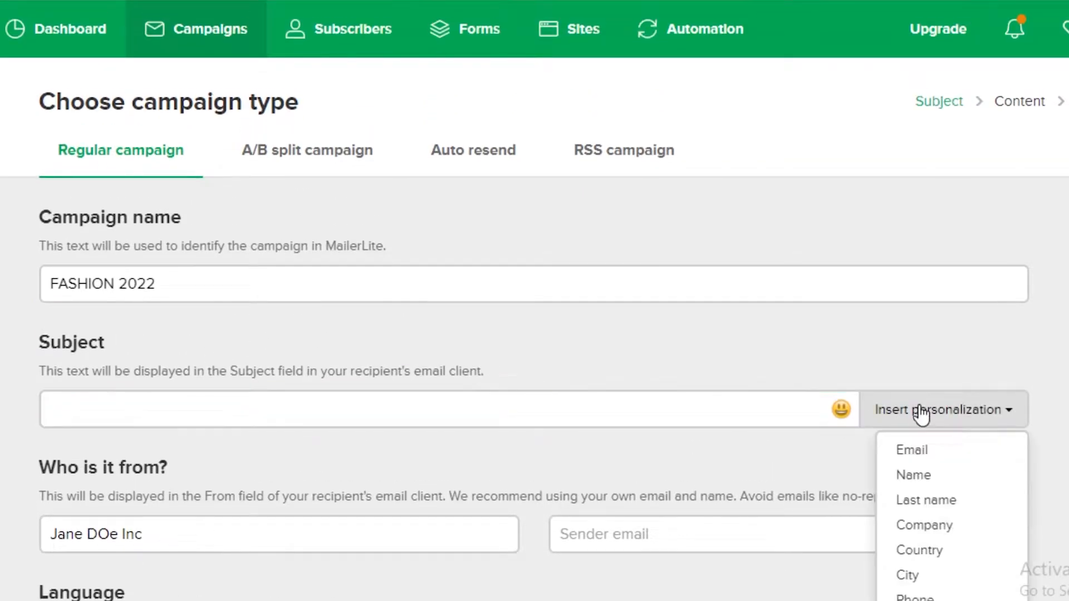
scroll(909, 413, "down", 2)
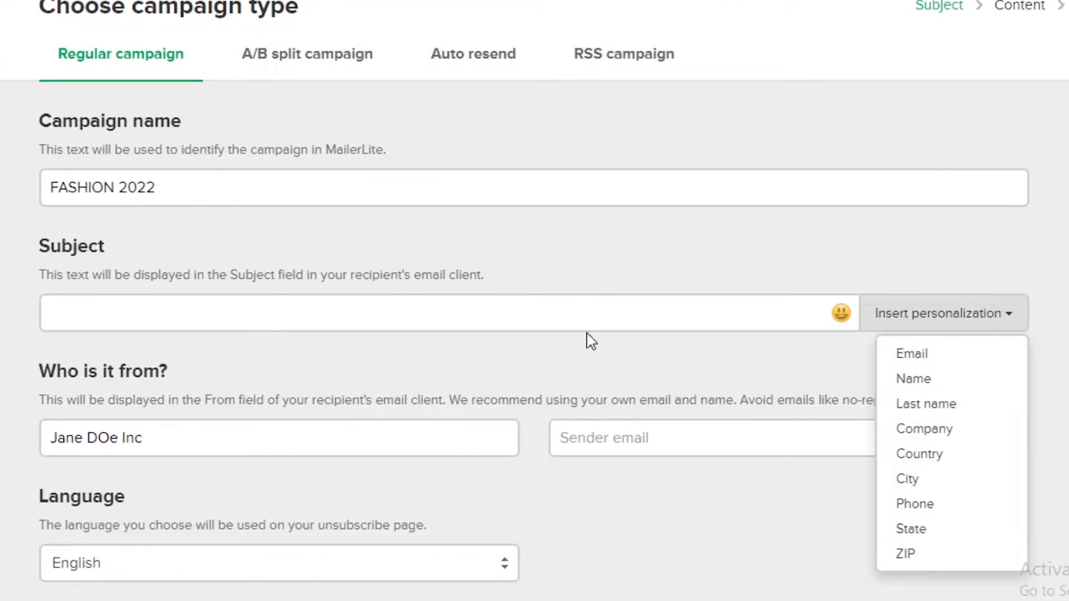
left_click(781, 300)
Step: Replace the sender name under "Who is it from?" with LOLITAFASHION
left_click(265, 430)
scroll(262, 430, "down", 2)
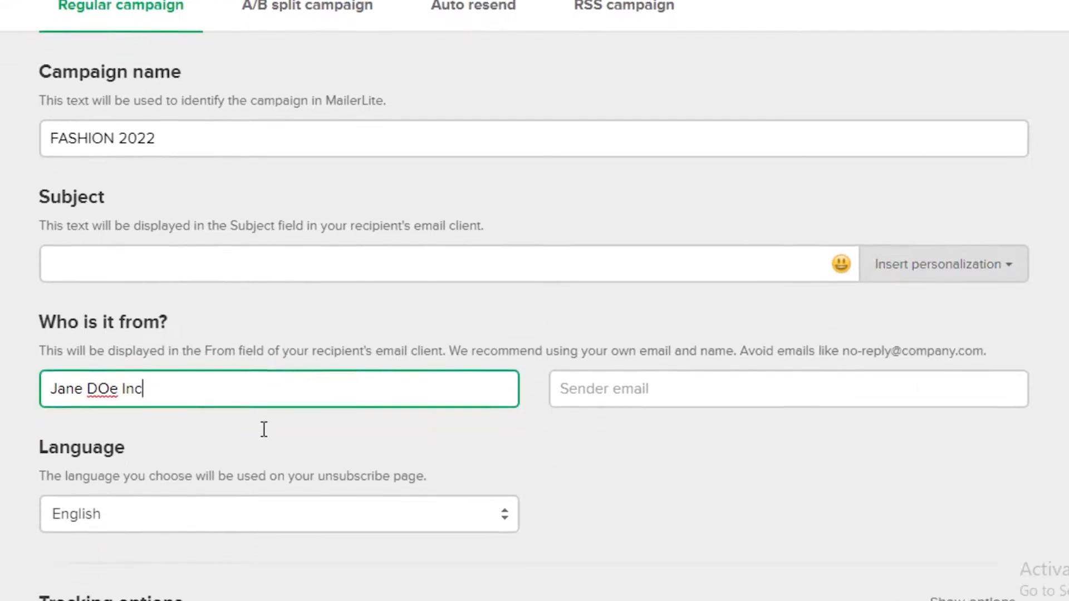
triple_click(132, 341)
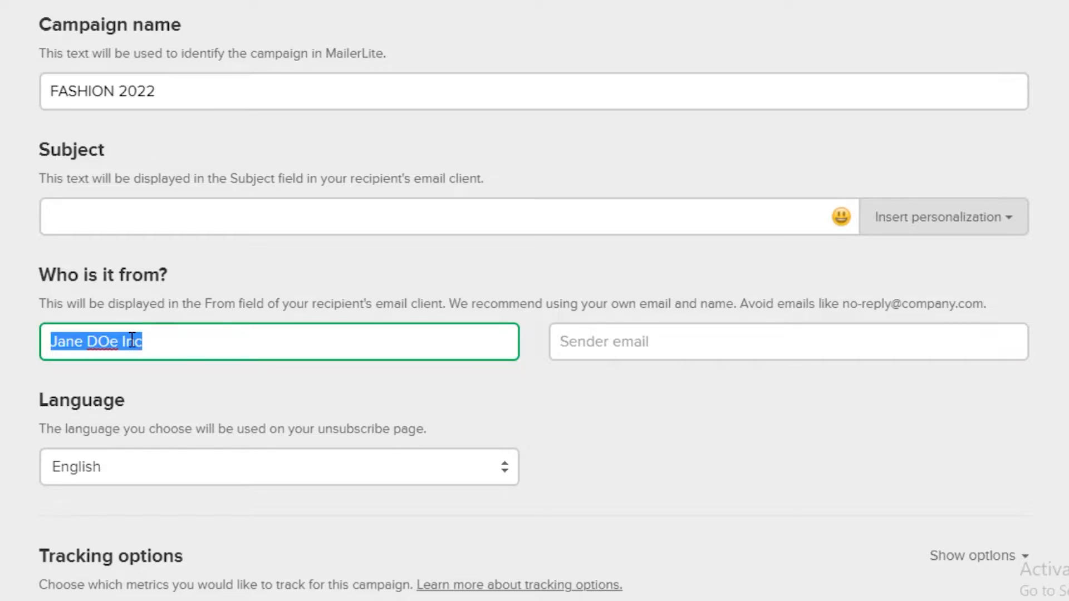
type("LOLITAFASHION")
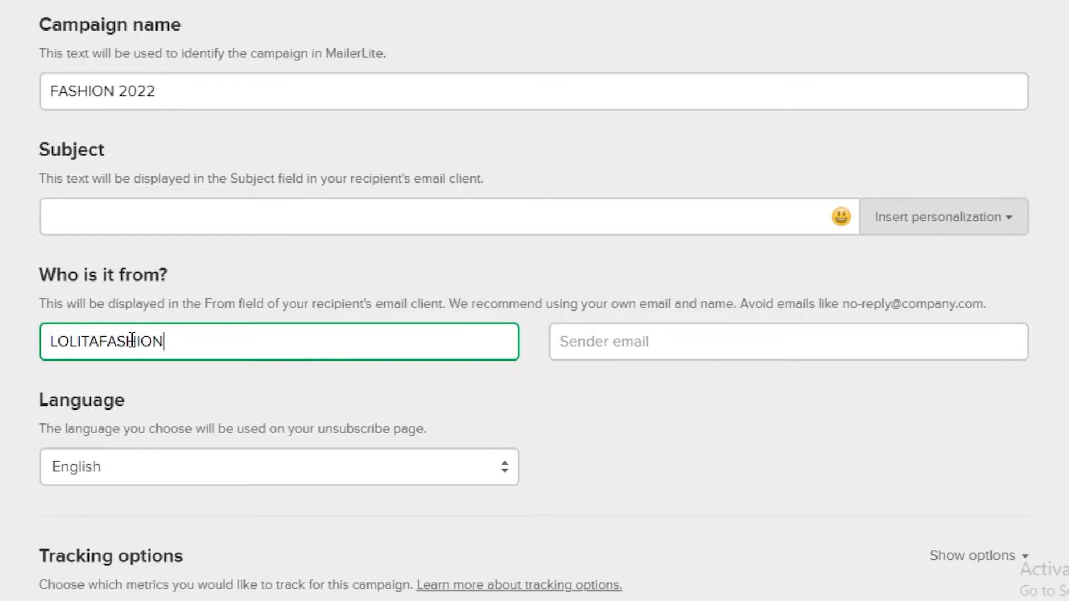
Step: Enter the sender's email address in place of the autofilled one and set the subject to FASHION 2022
left_click(665, 343)
left_click(644, 386)
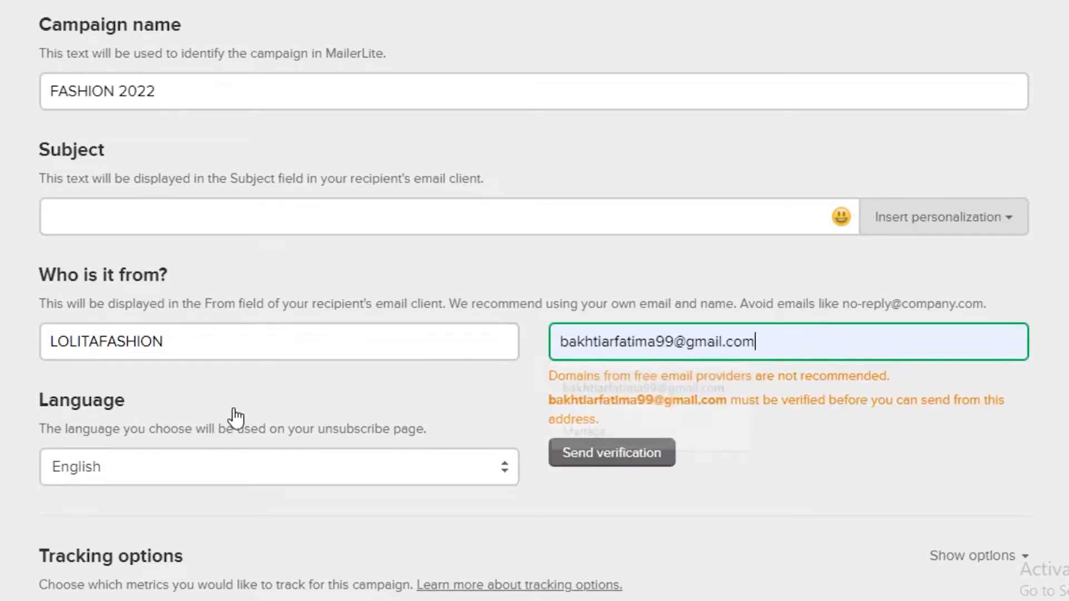
scroll(615, 416, "down", 2)
triple_click(671, 257)
type("WEA")
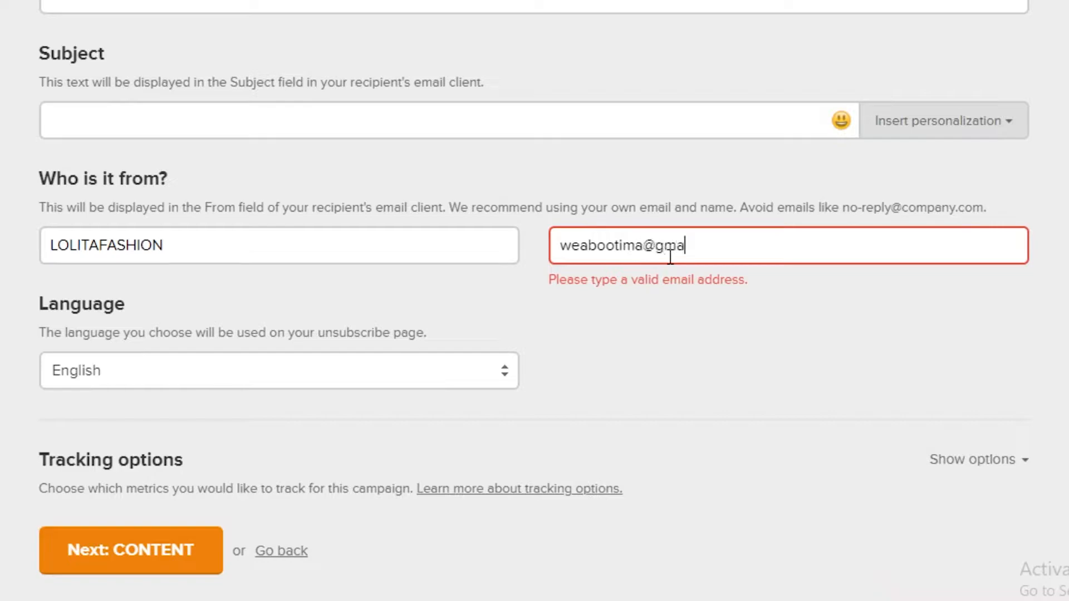
type("om")
key("BackSpace")
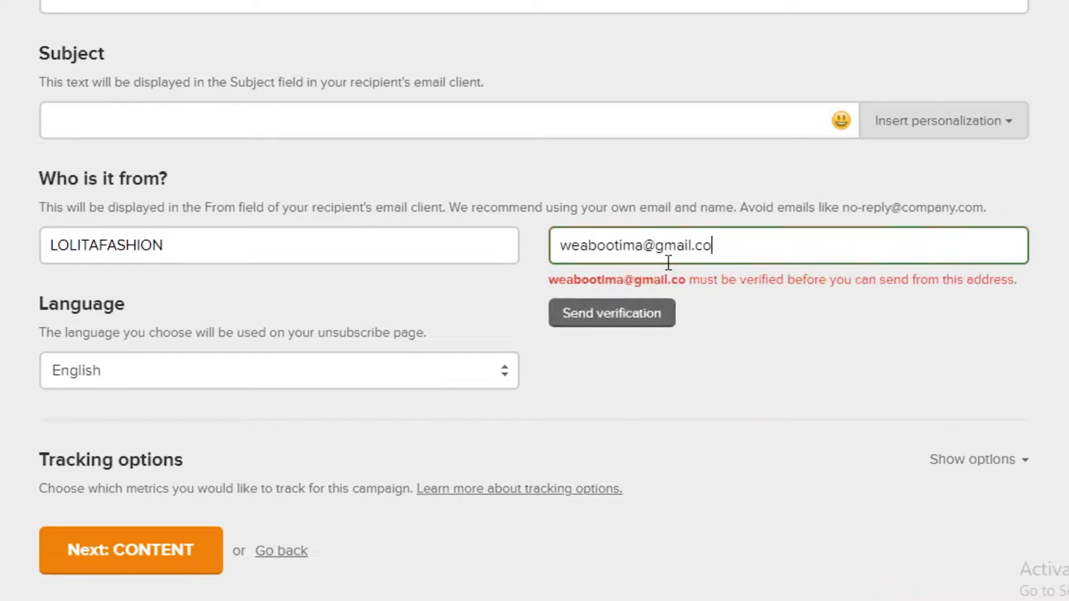
type("m")
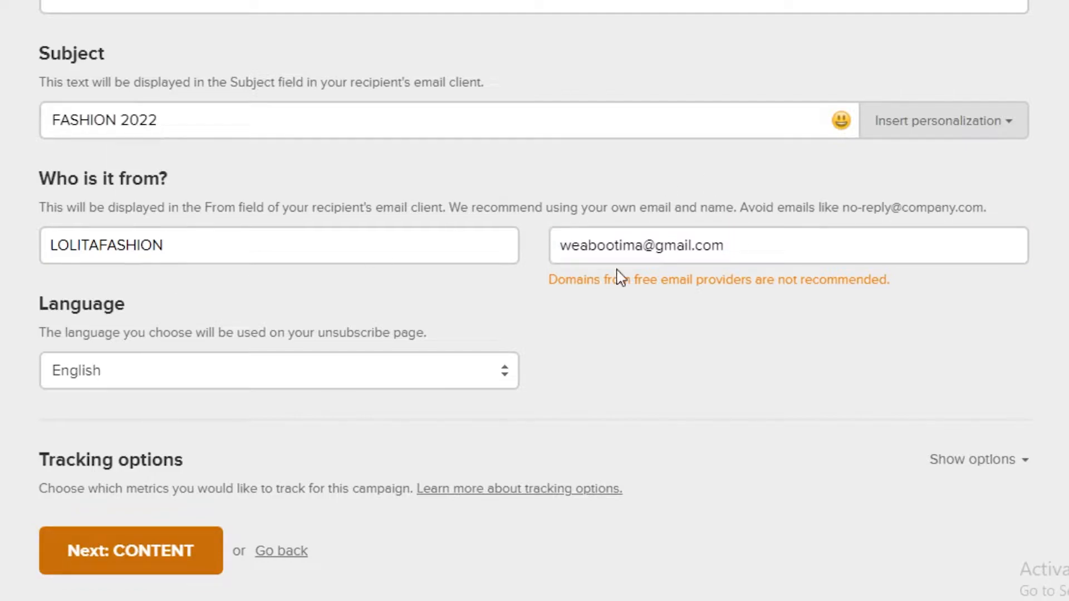
scroll(528, 286, "down", 1)
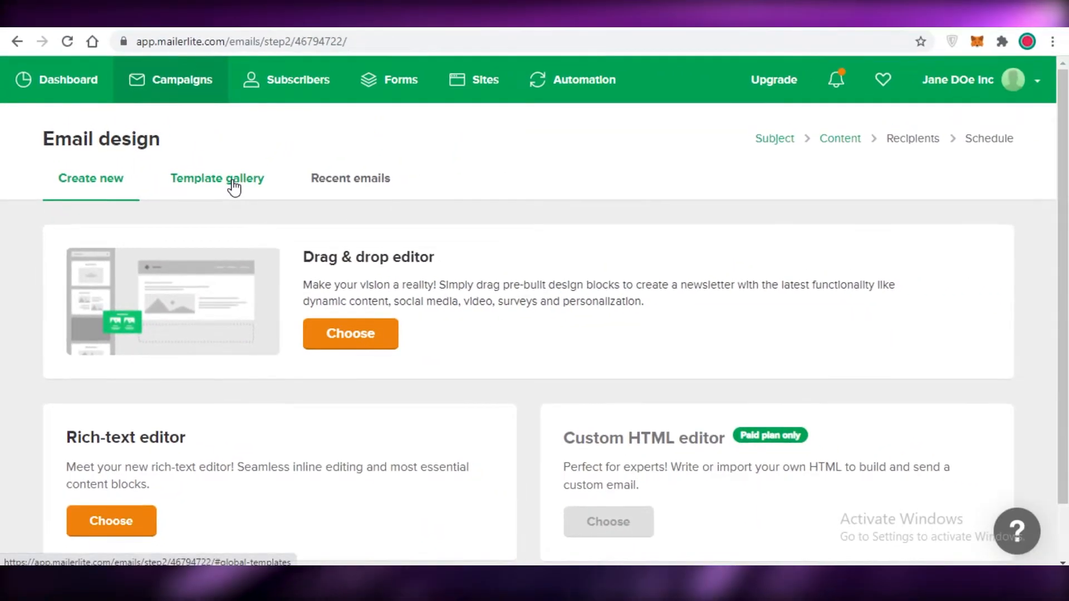
Step: Browse the newsletter designs in the template gallery and return to the options for creating a new email
left_click(234, 187)
scroll(251, 210, "down", 15)
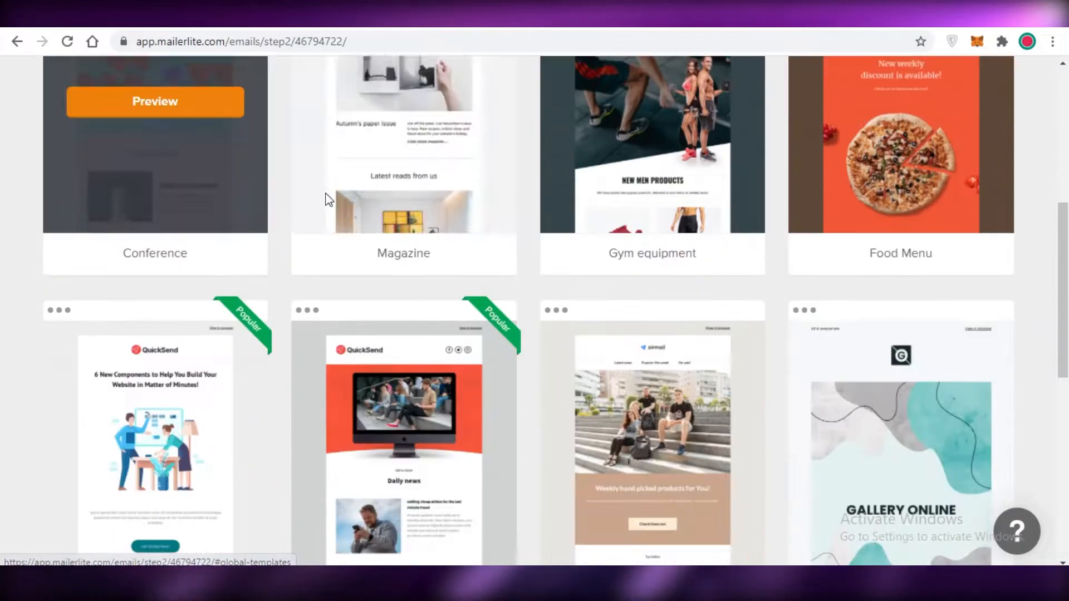
scroll(926, 216, "up", 15)
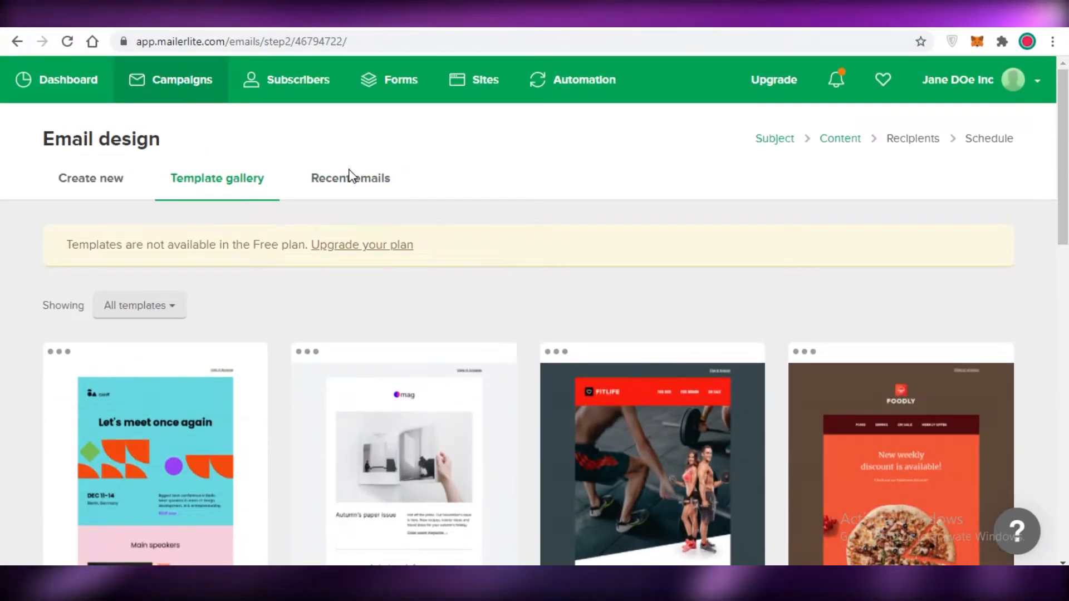
scroll(727, 283, "down", 7)
scroll(664, 268, "down", 5)
scroll(302, 269, "up", 12)
left_click(113, 178)
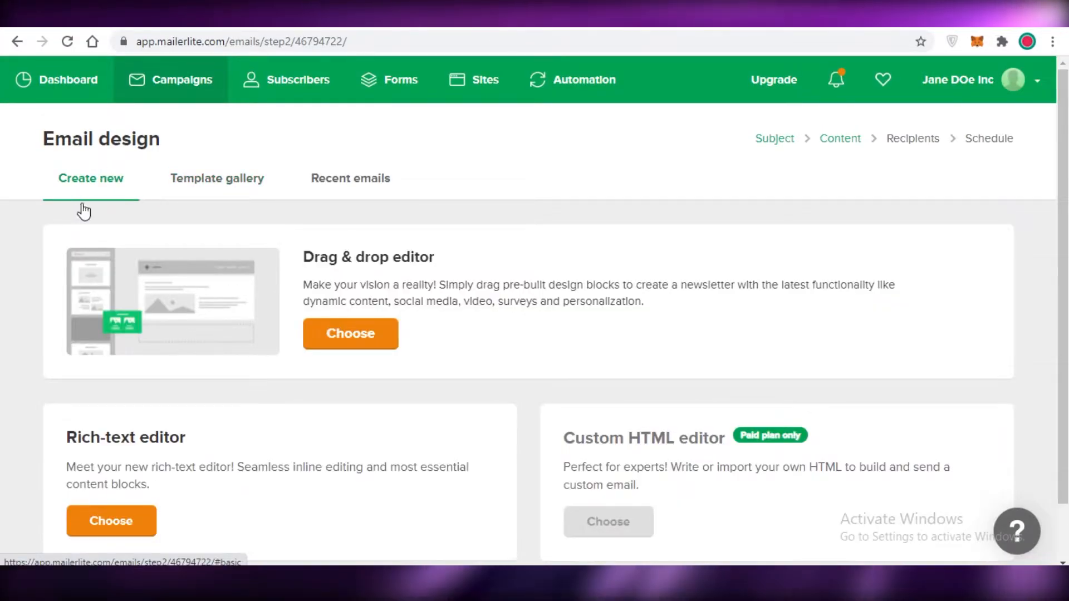
Step: Choose the Drag & drop editor for the email design and look over the default newsletter layout
scroll(78, 208, "down", 2)
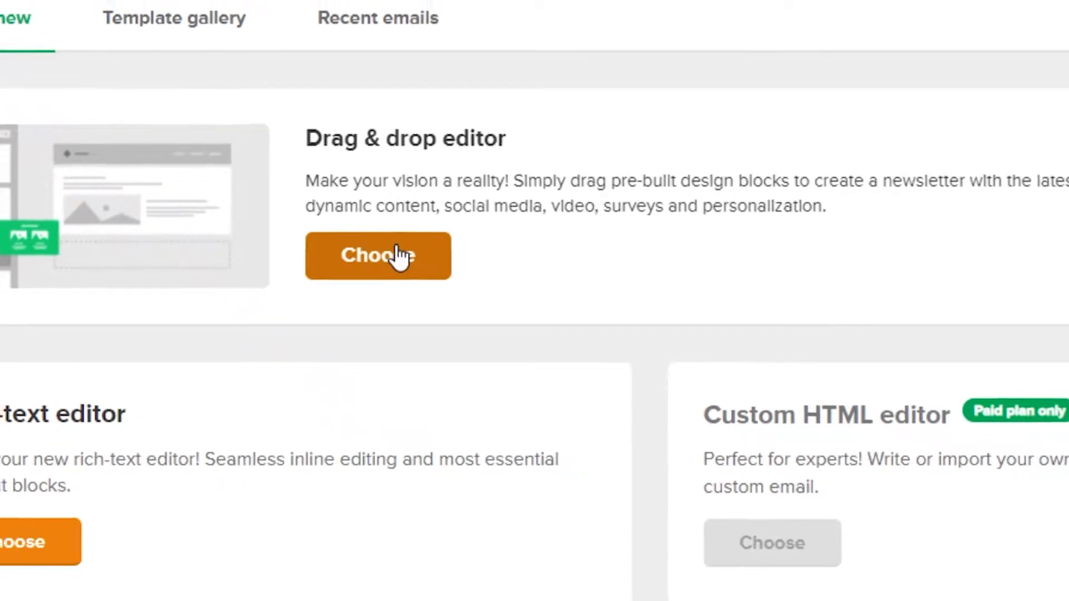
left_click(408, 255)
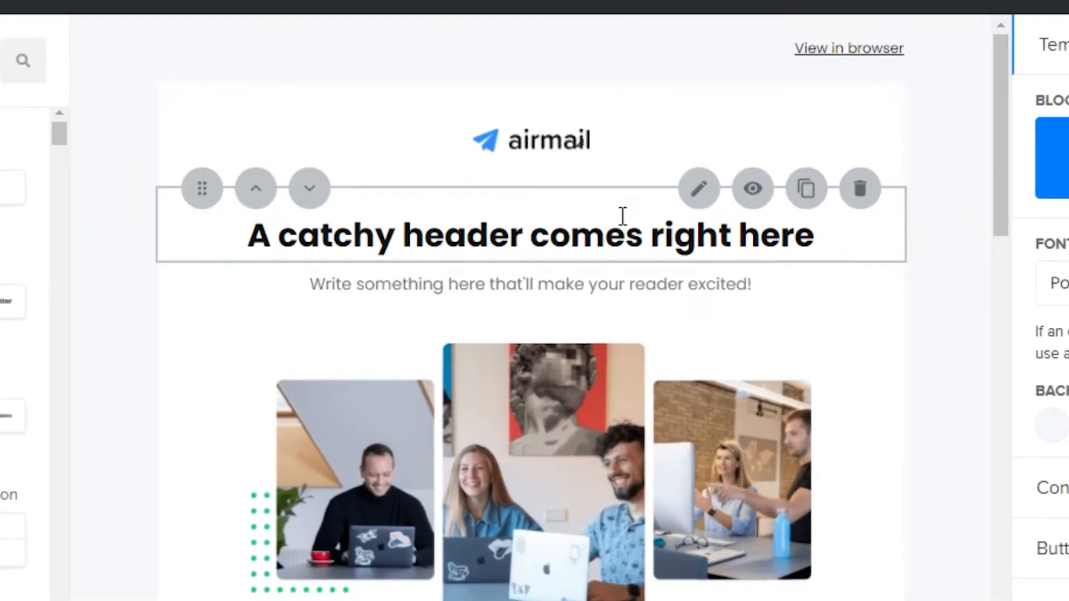
scroll(552, 259, "down", 1)
scroll(611, 243, "down", 10)
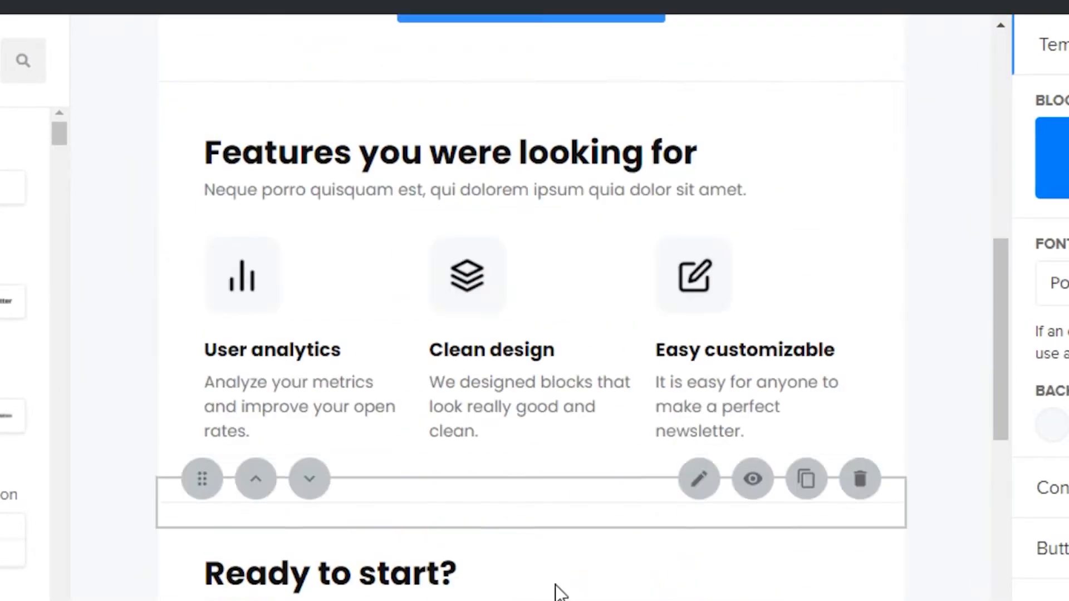
scroll(418, 459, "up", 15)
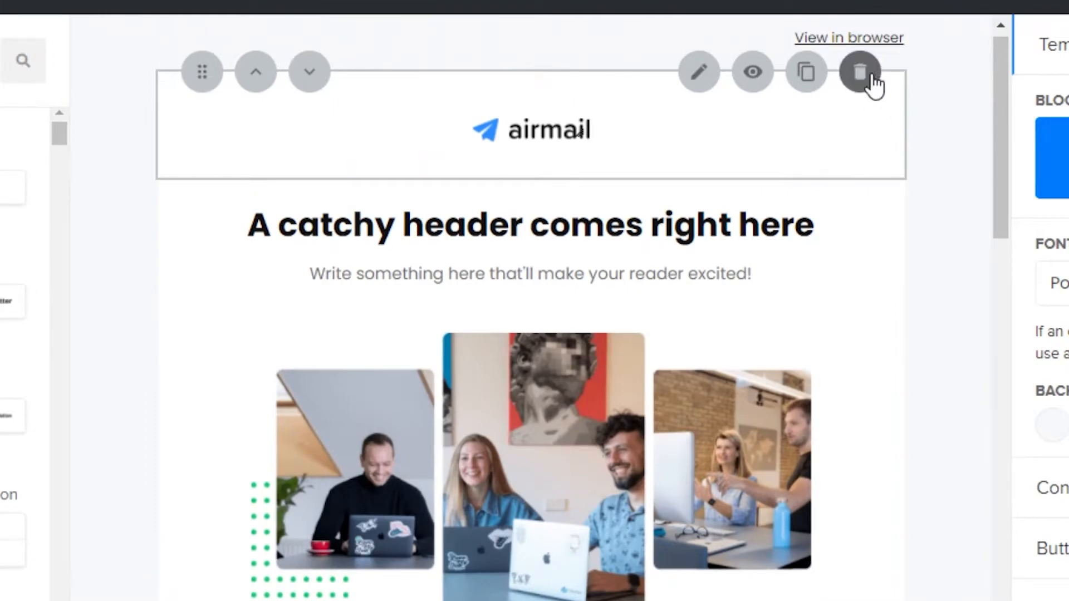
Step: Delete the logo, intro text, header title, team images and call-to-action button blocks from the newsletter
left_click(869, 78)
left_click(859, 143)
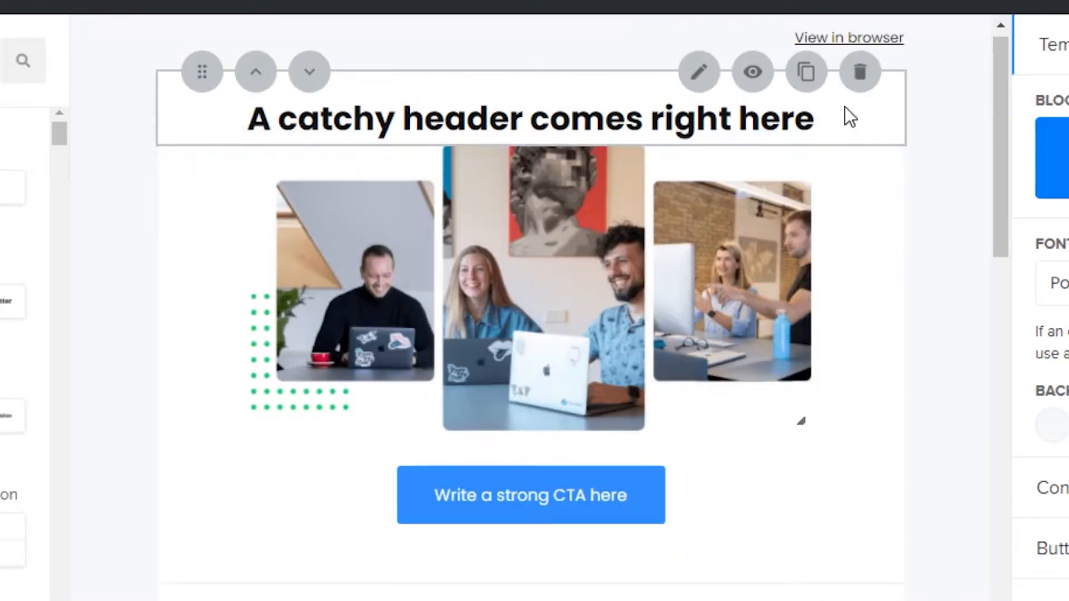
left_click(862, 73)
left_click(860, 71)
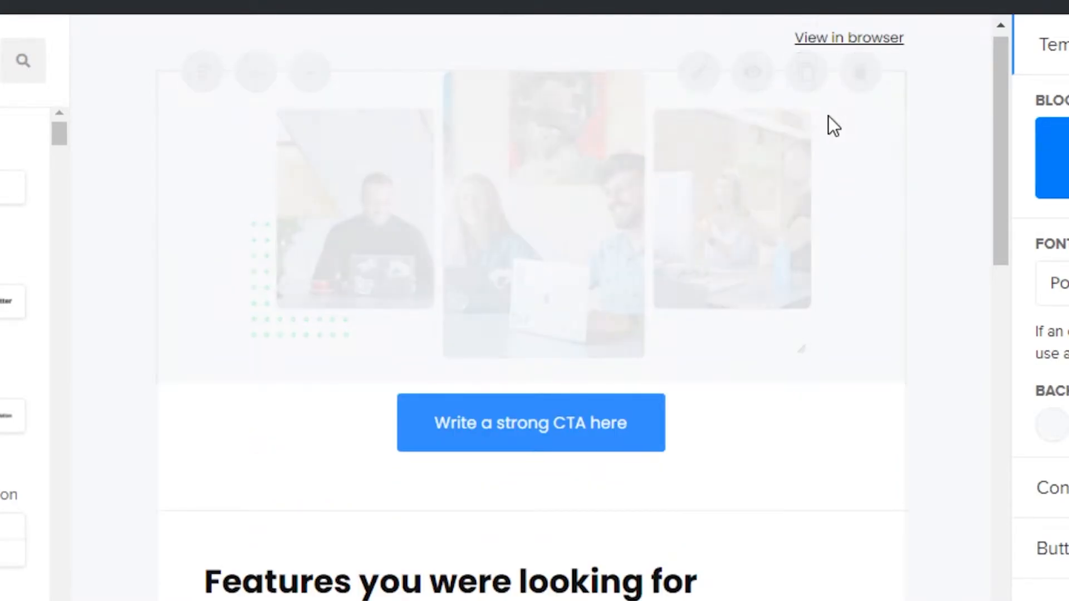
left_click(857, 66)
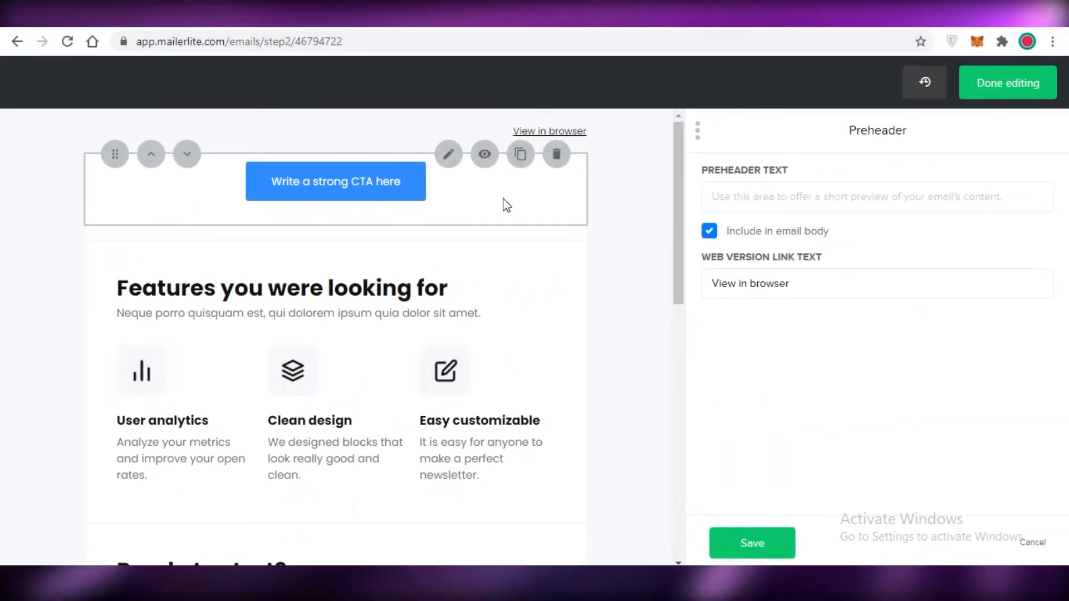
left_click(556, 154)
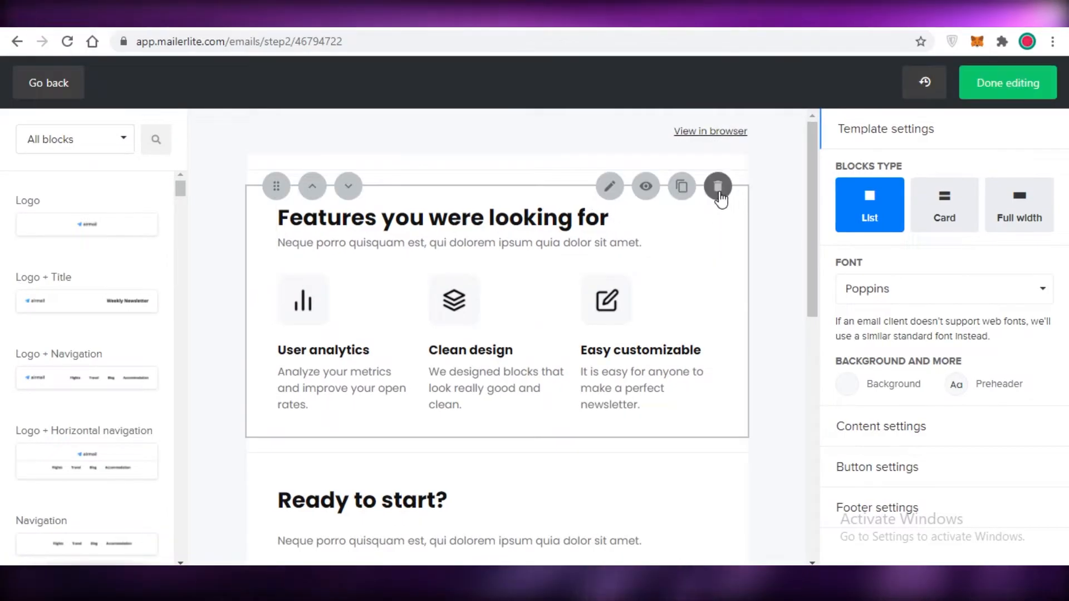
Step: Delete the features section, the "Ready to start?" heading and text, and the "Create an account" button from the newsletter
left_click(718, 184)
left_click(719, 219)
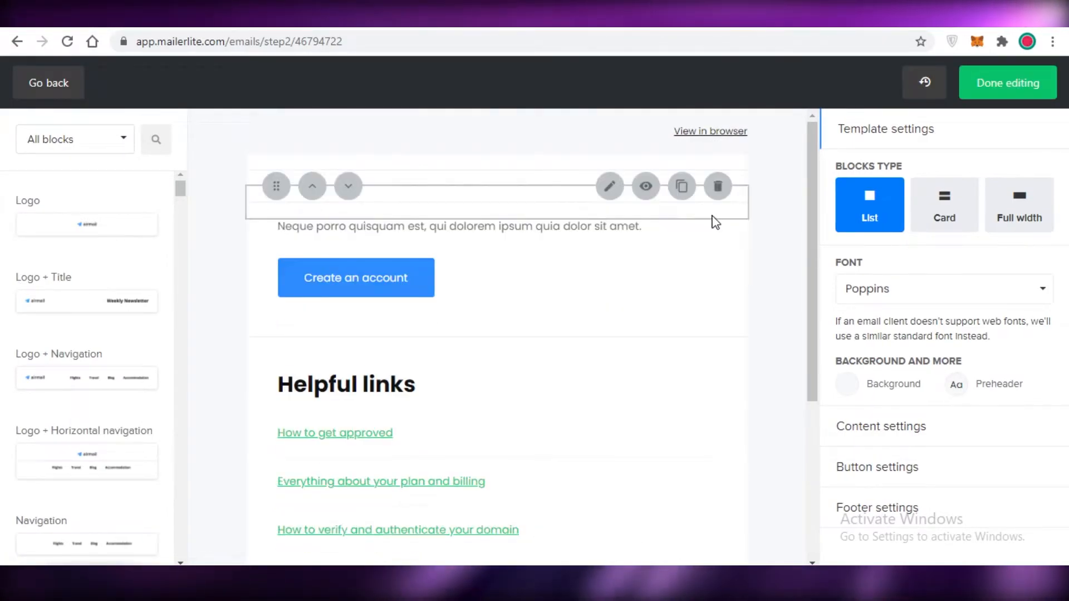
left_click(718, 189)
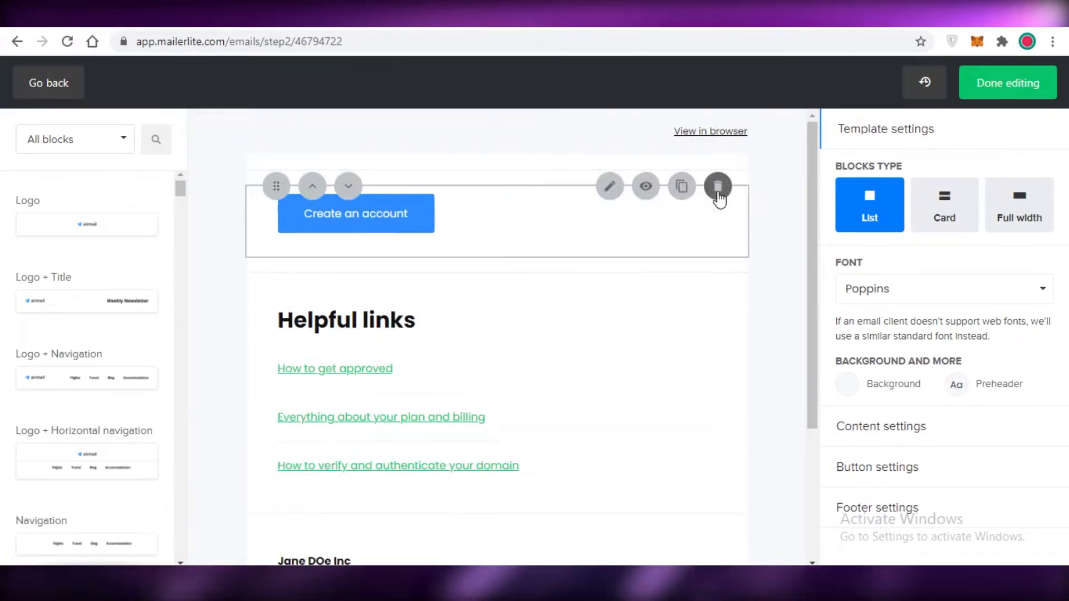
left_click(718, 193)
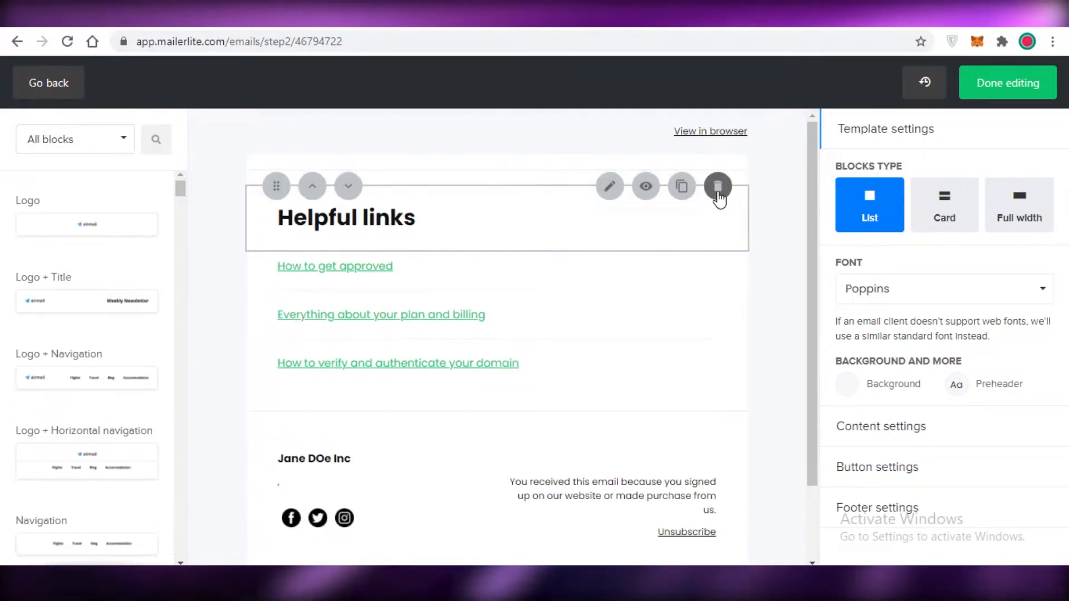
Step: Delete the "Helpful links" section, the footer and the remaining divider blocks to empty the newsletter layout
left_click(718, 192)
left_click(719, 195)
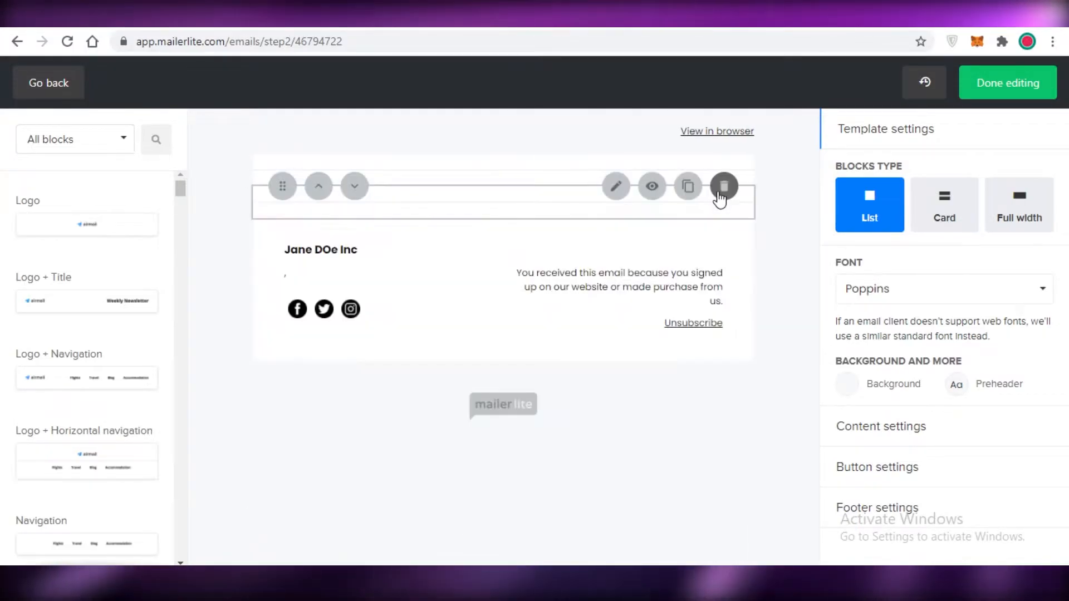
left_click(720, 195)
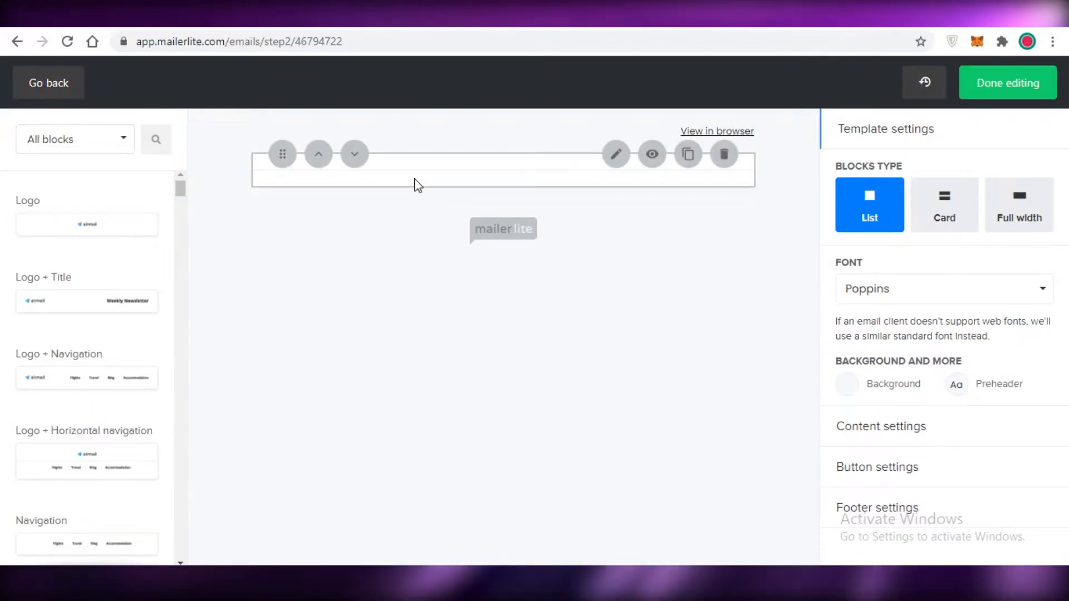
left_click(482, 184)
left_click(563, 154)
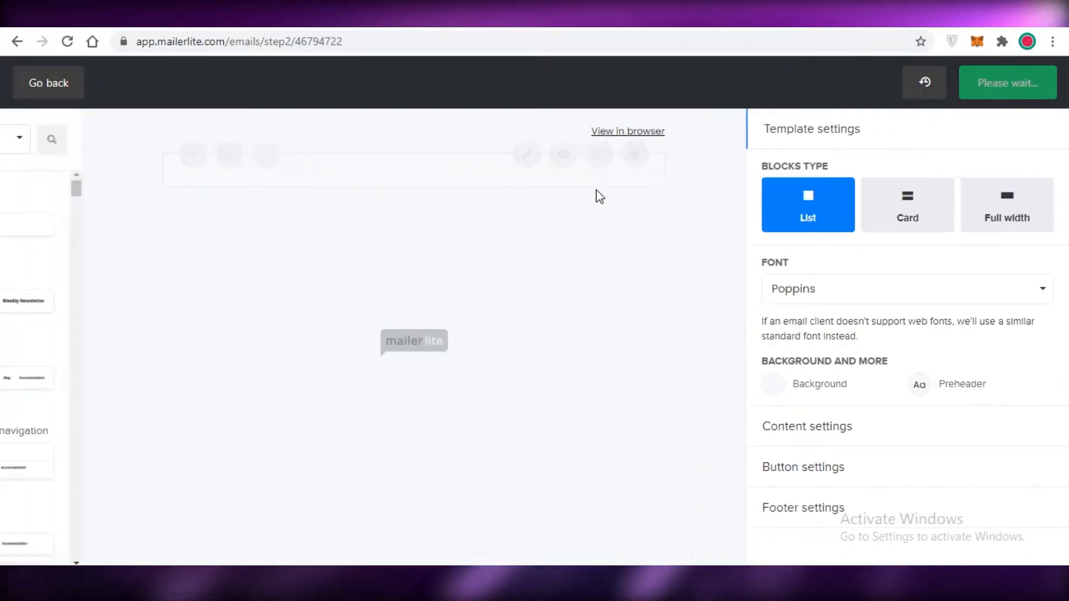
scroll(151, 182, "down", 4)
scroll(111, 212, "up", 4)
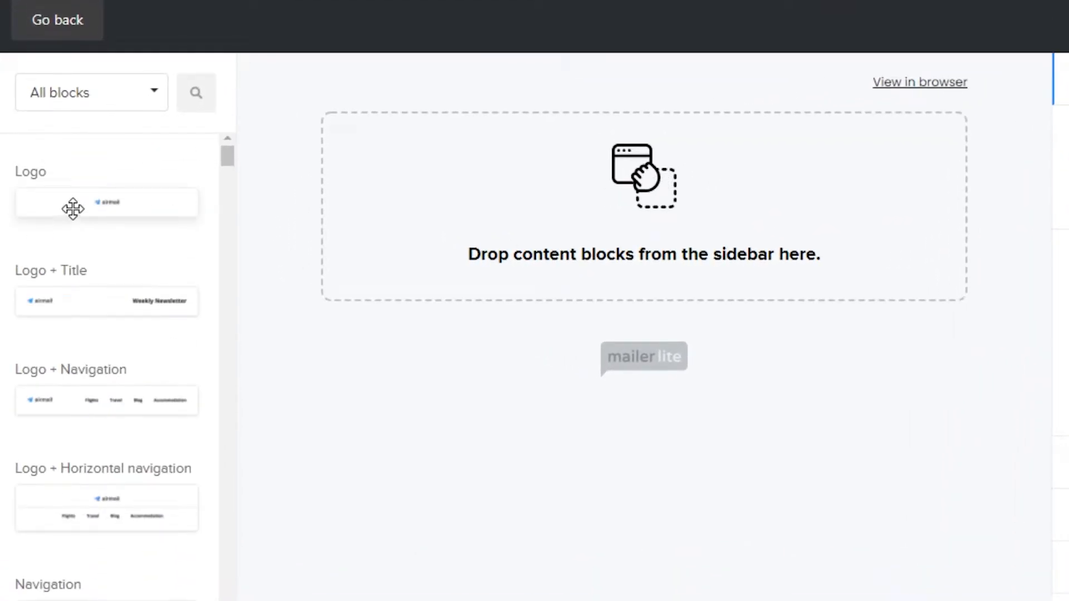
Step: Add a Logo block to the empty newsletter and remove its placeholder airmail image
left_click_drag(73, 209, 424, 181)
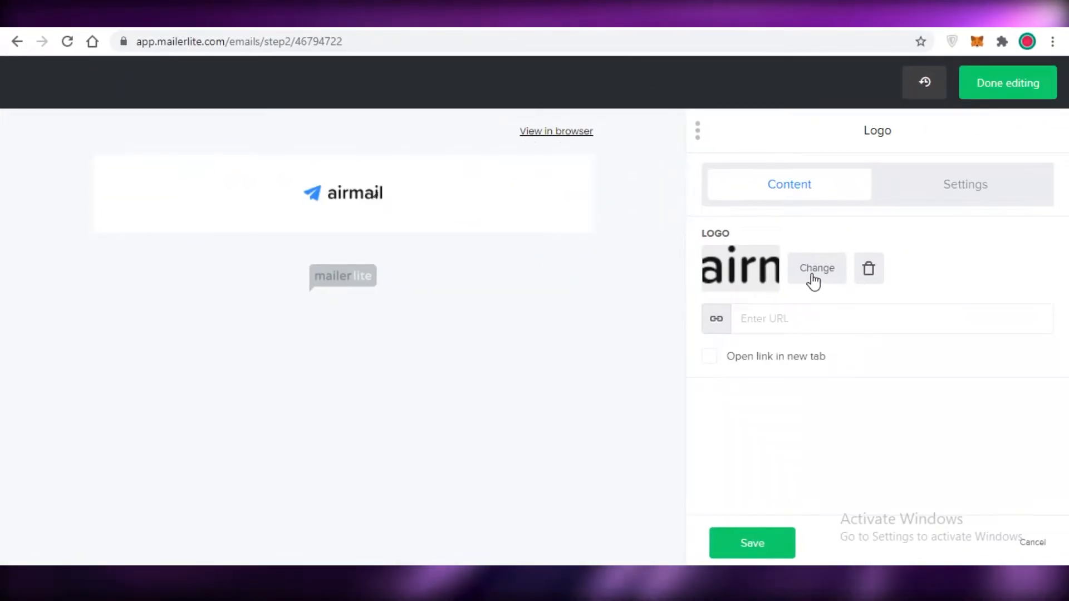
left_click(815, 270)
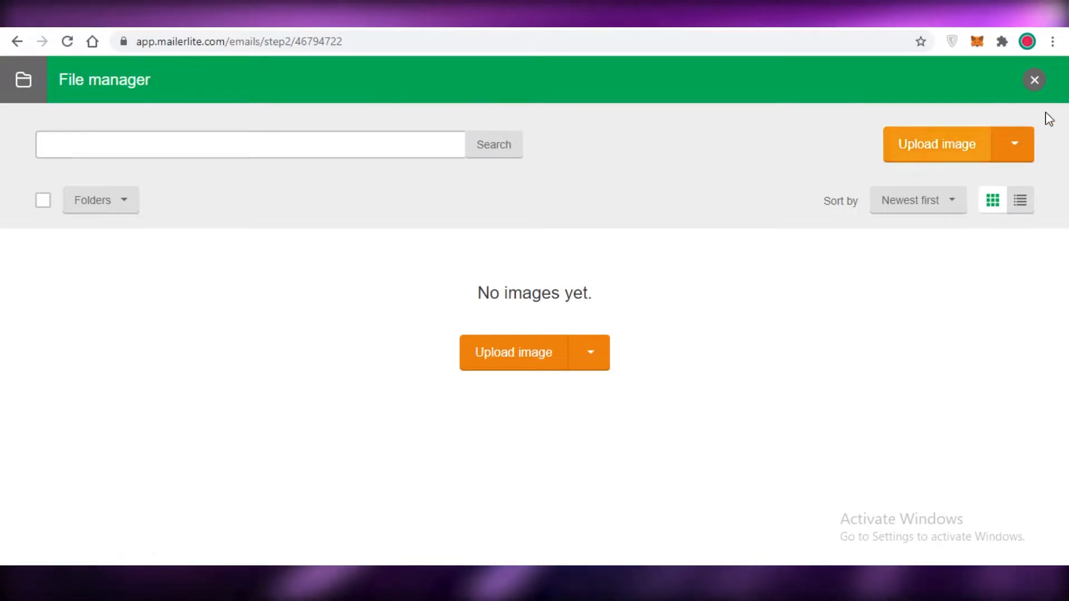
left_click(1035, 80)
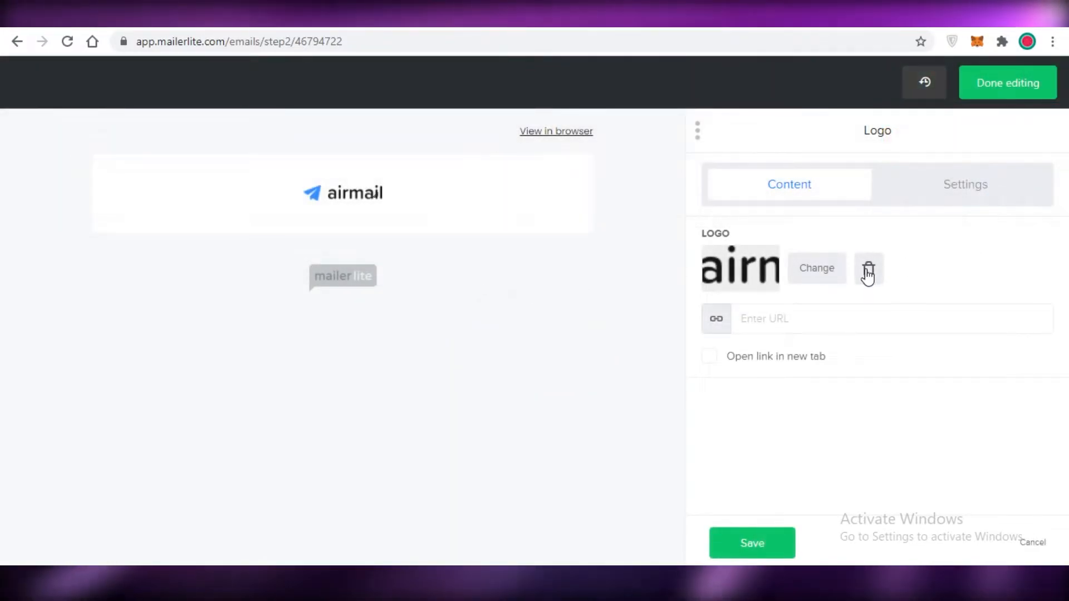
left_click(867, 270)
left_click(807, 272)
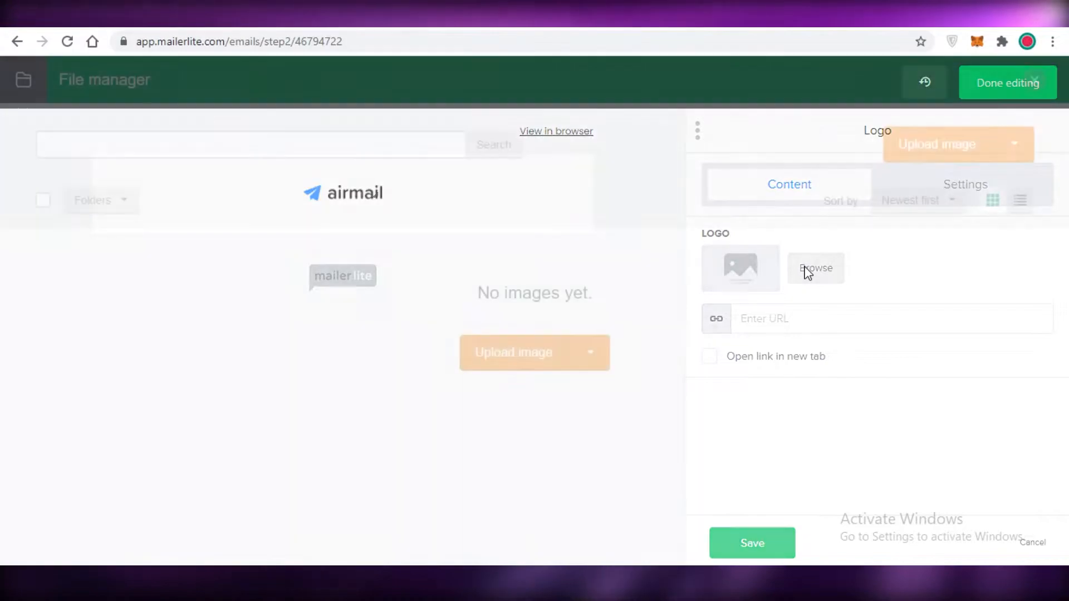
left_click(296, 145)
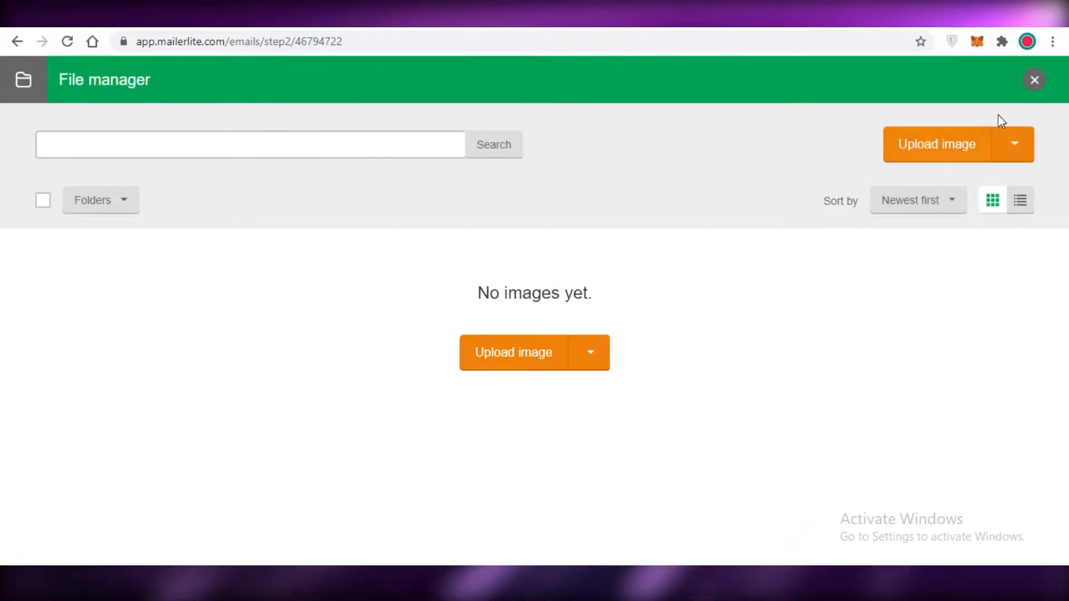
left_click(1043, 73)
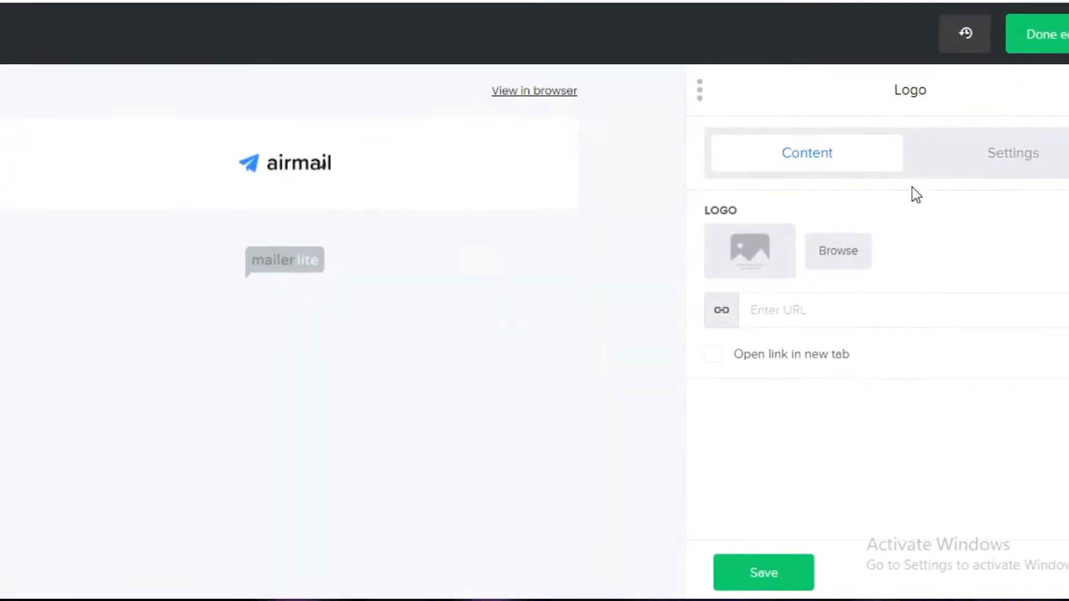
Step: Configure the Logo block with reduced bottom padding, left logo alignment and the background off
left_click(974, 160)
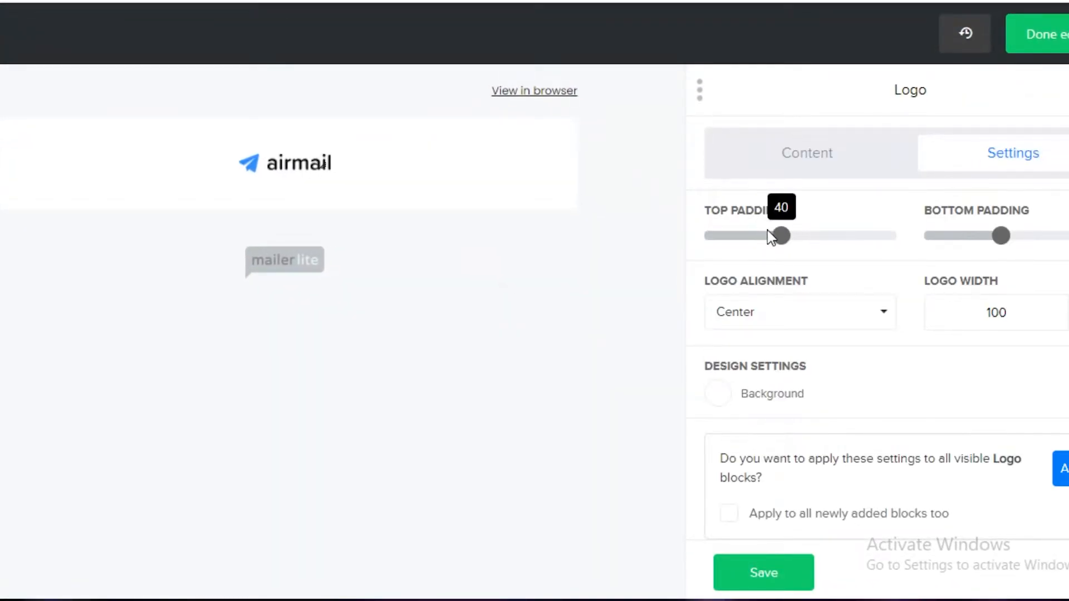
mouse_move(790, 232)
left_mouse_down()
mouse_move(808, 237)
mouse_move(785, 239)
left_mouse_up()
left_click_drag(1000, 235, 981, 237)
left_click(811, 319)
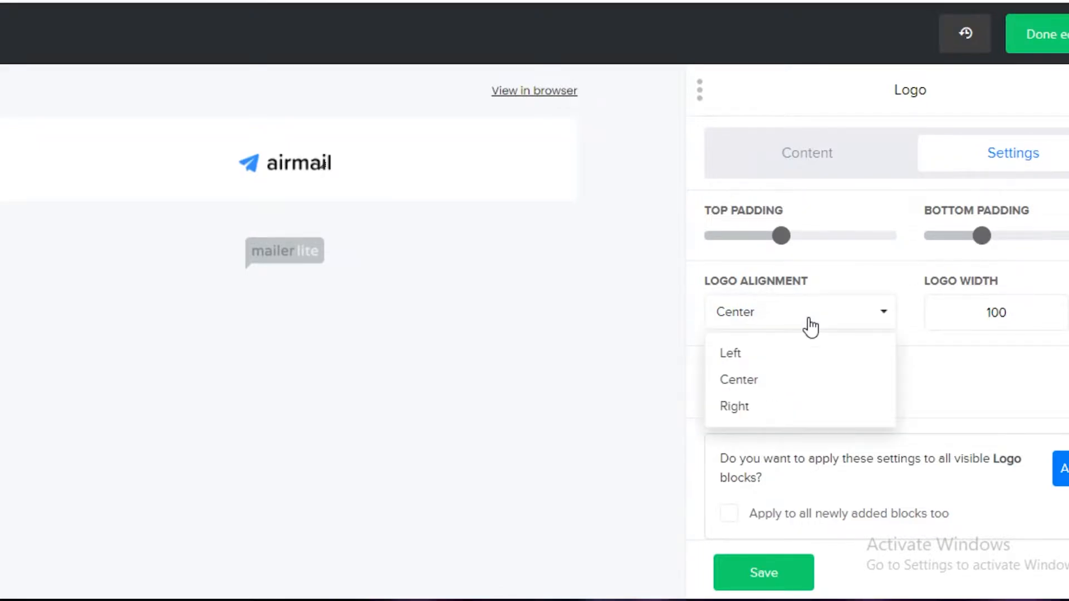
left_click(723, 354)
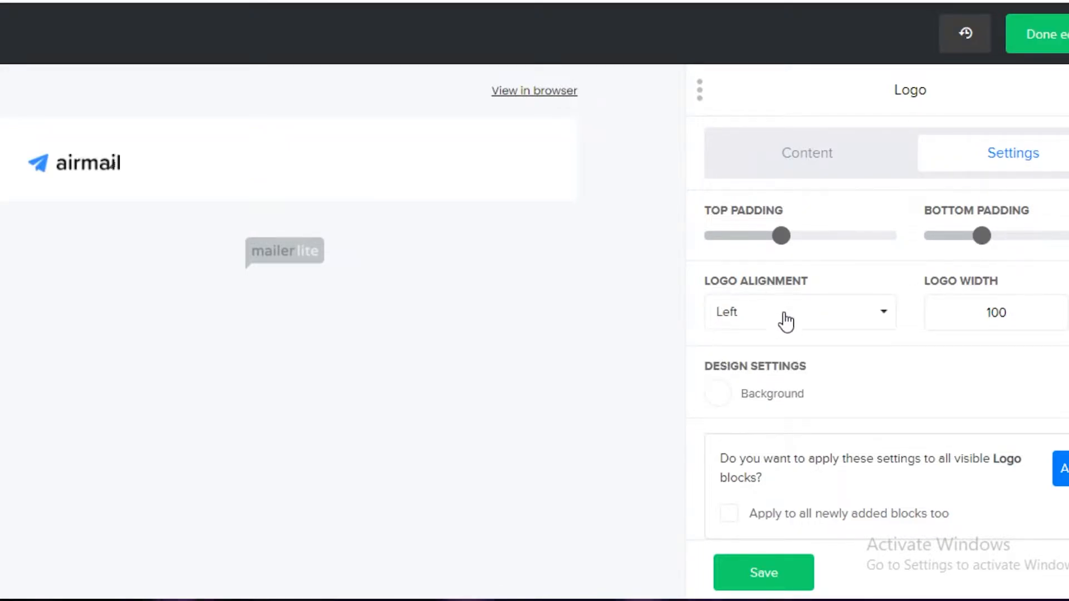
left_click(713, 393)
left_click(633, 385)
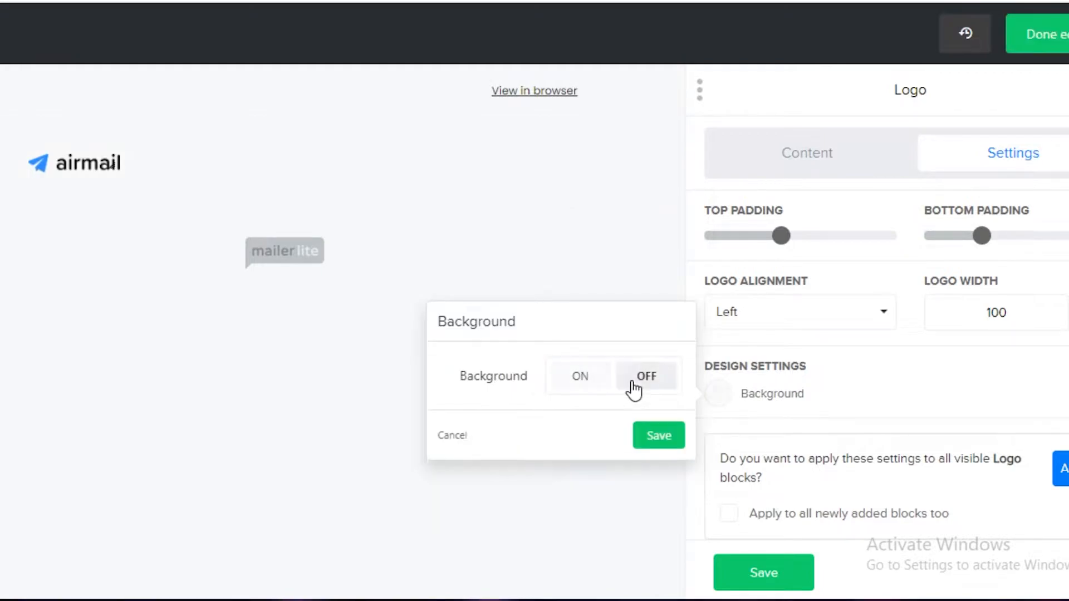
Step: Upload the "Untitled design (1)" image from Downloads as the newsletter logo
left_click(856, 157)
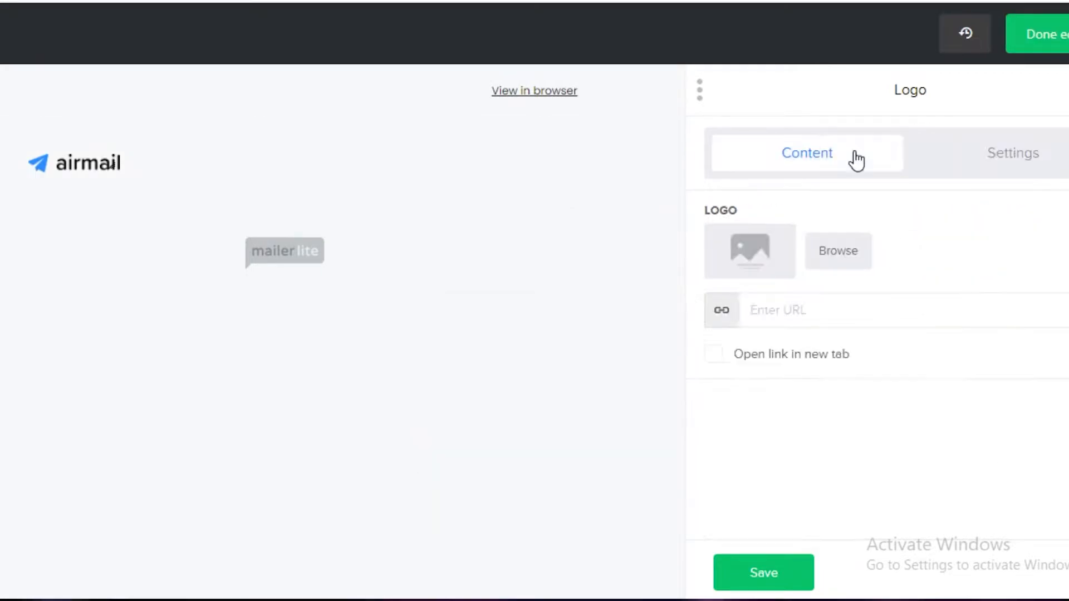
left_click(833, 252)
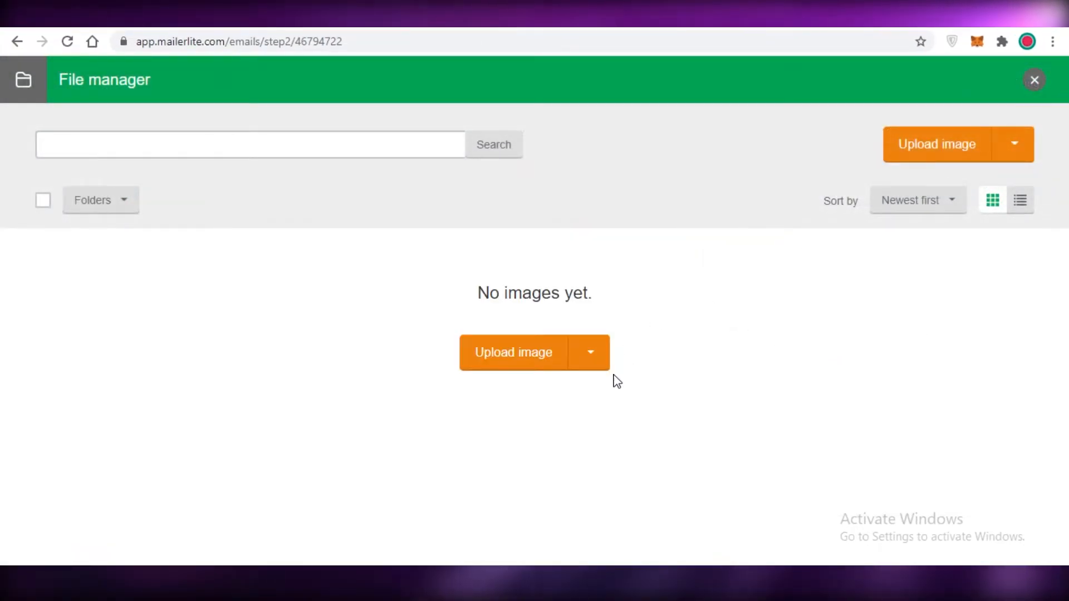
left_click(518, 366)
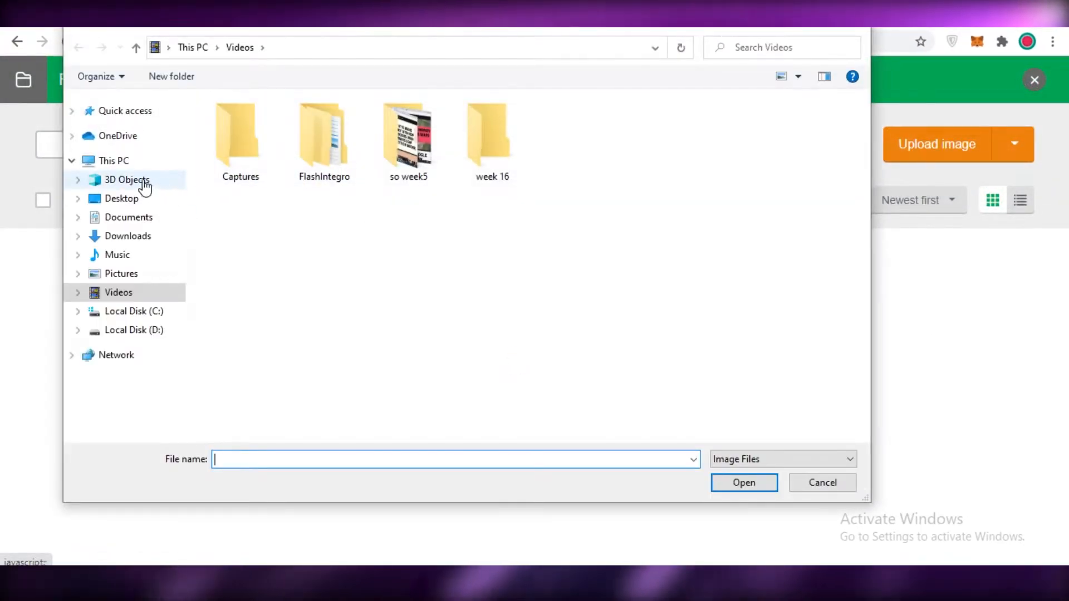
left_click(130, 237)
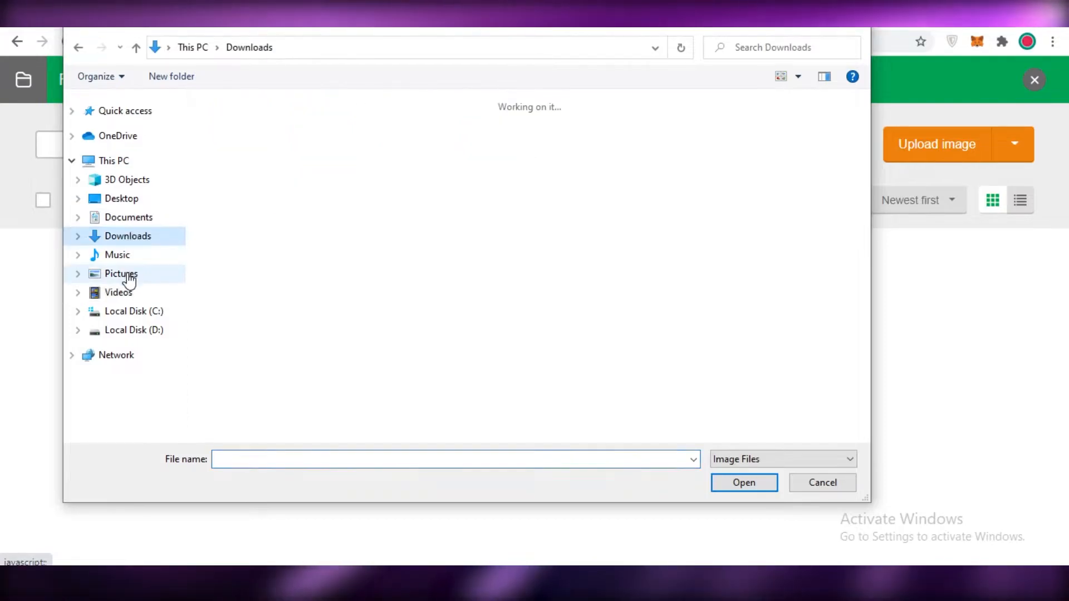
left_click(344, 235)
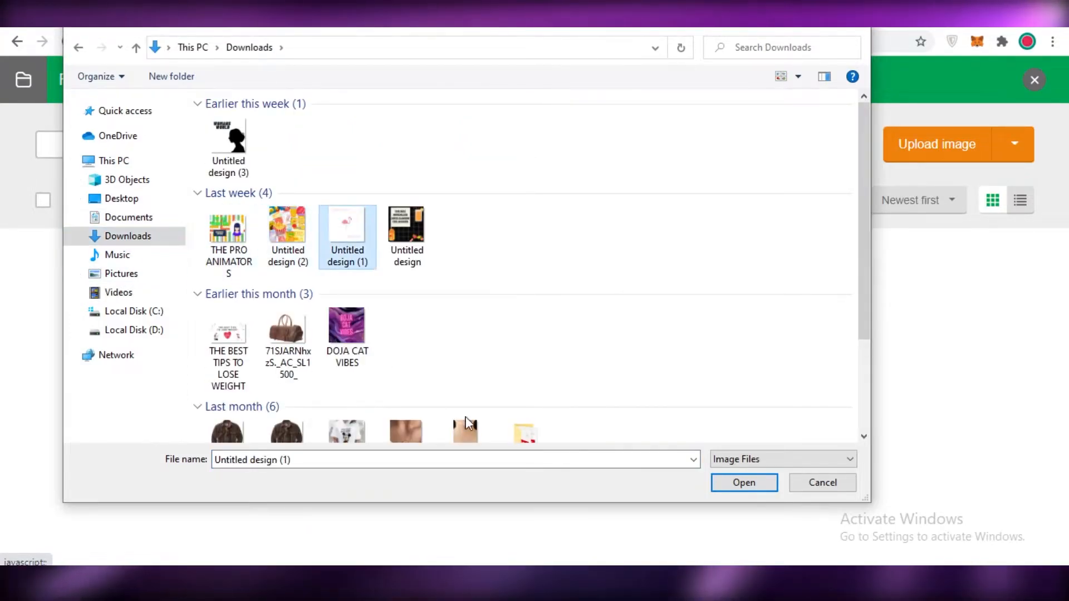
left_click(752, 480)
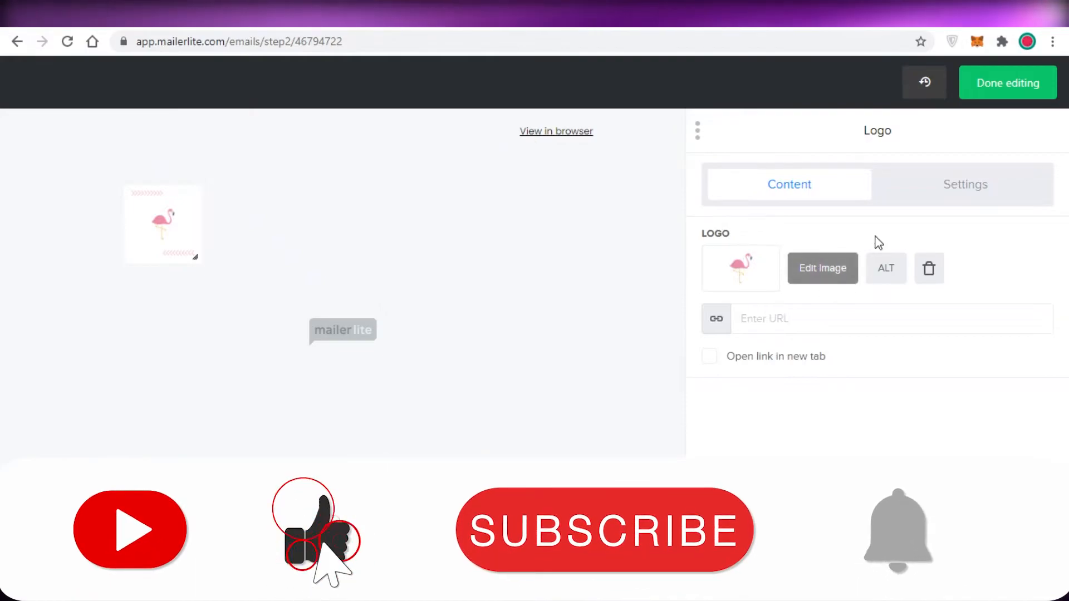
Step: Turn the Logo block's background on and save the block
left_click(928, 195)
left_click(767, 392)
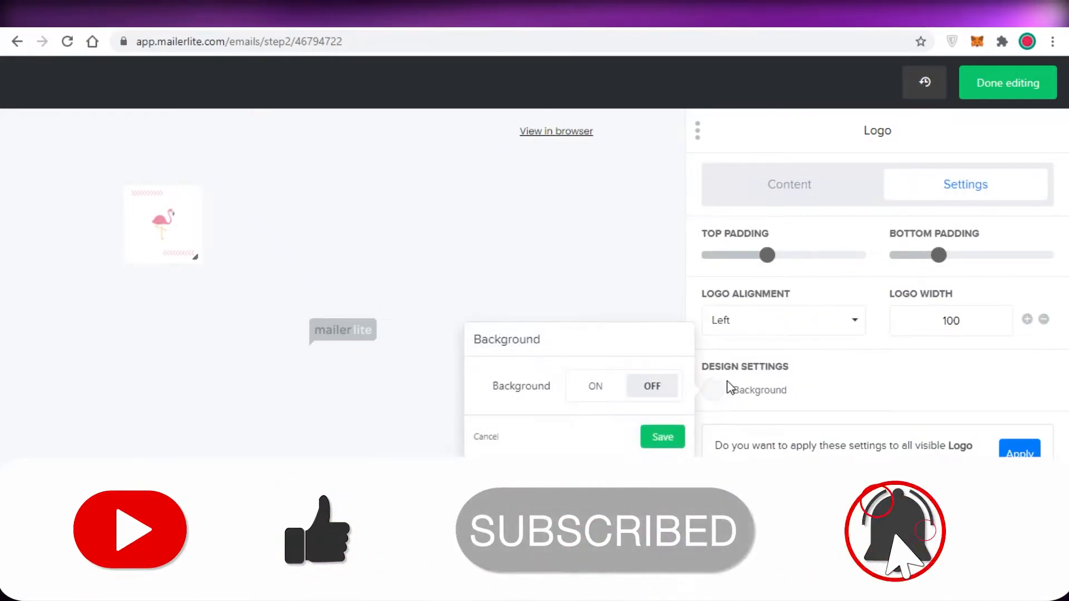
left_click(604, 389)
left_click(657, 476)
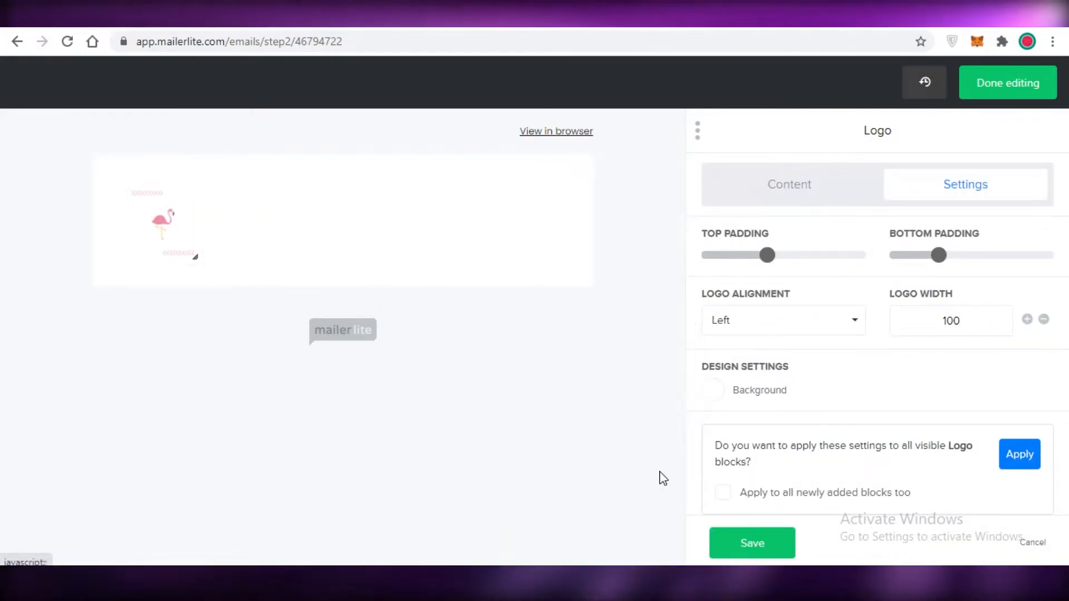
left_click(724, 544)
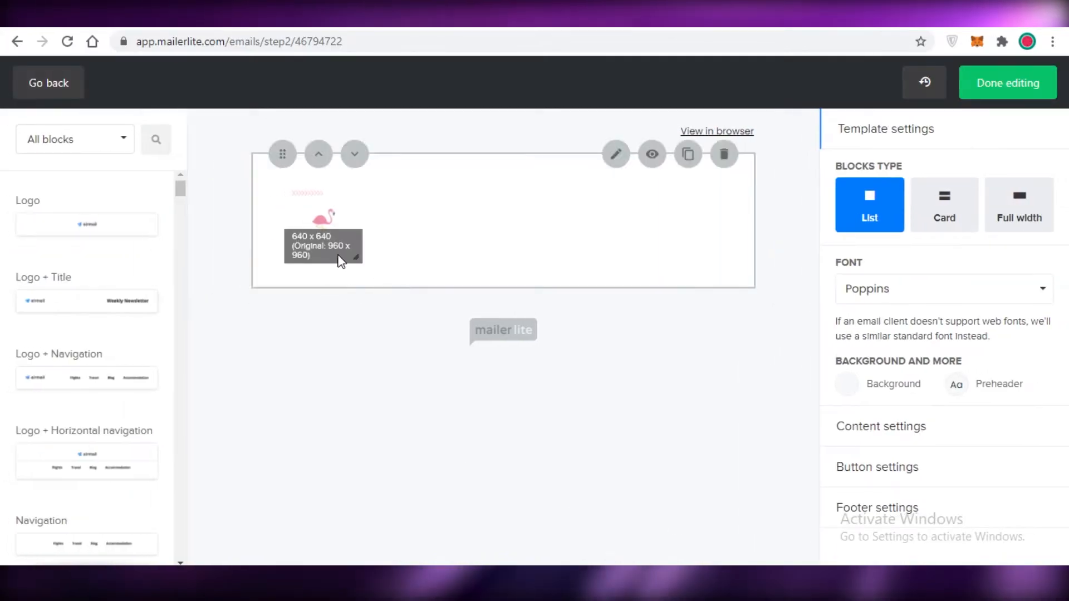
left_click(337, 253)
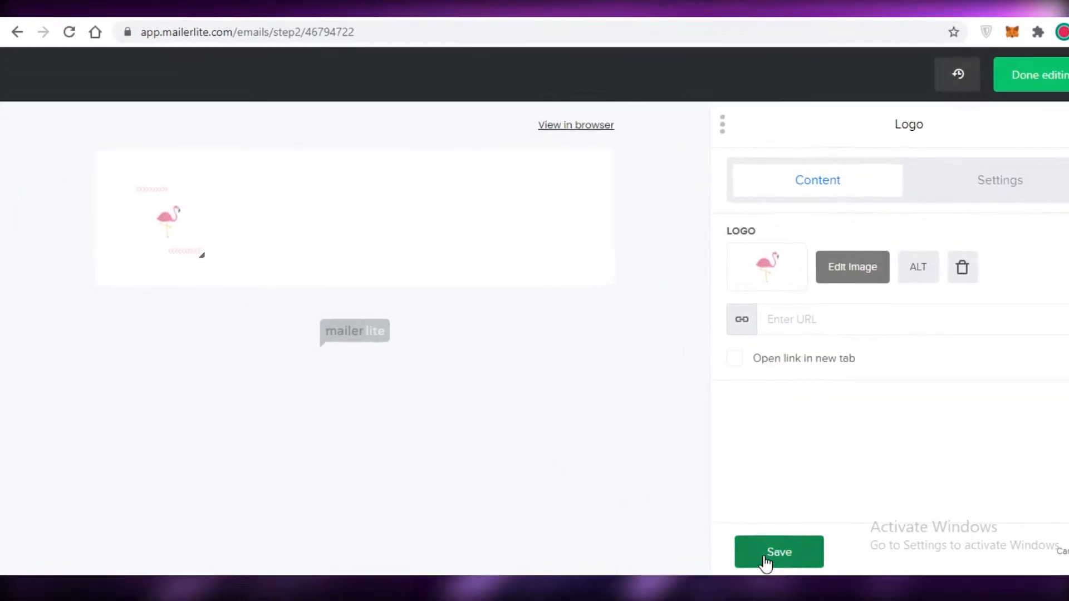
left_click(752, 542)
Step: Browse the available content blocks and examine those in the Header category
scroll(118, 264, "down", 2)
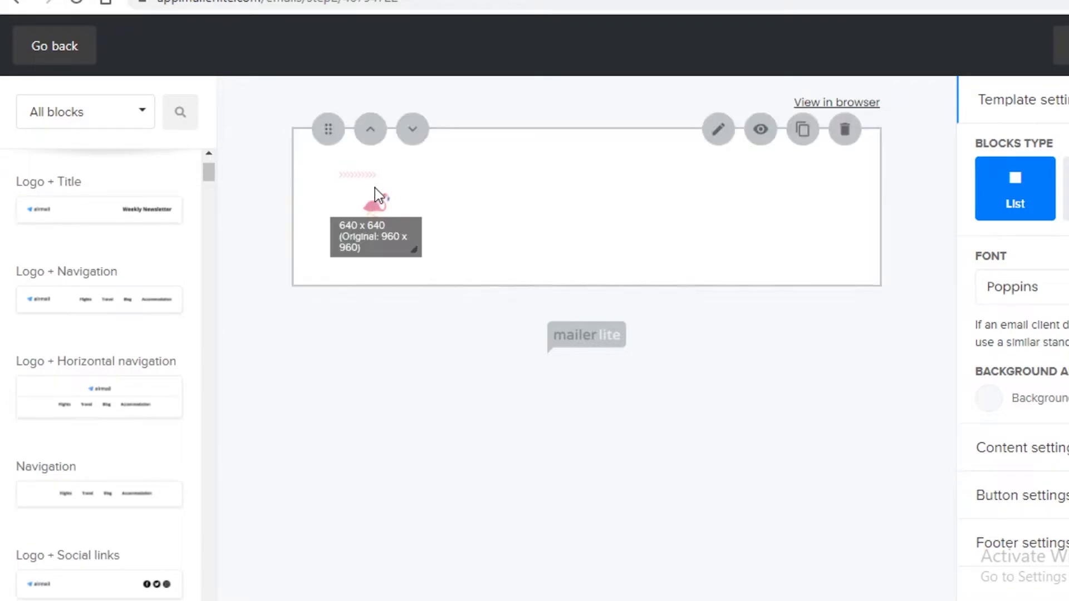
scroll(7, 303, "down", 15)
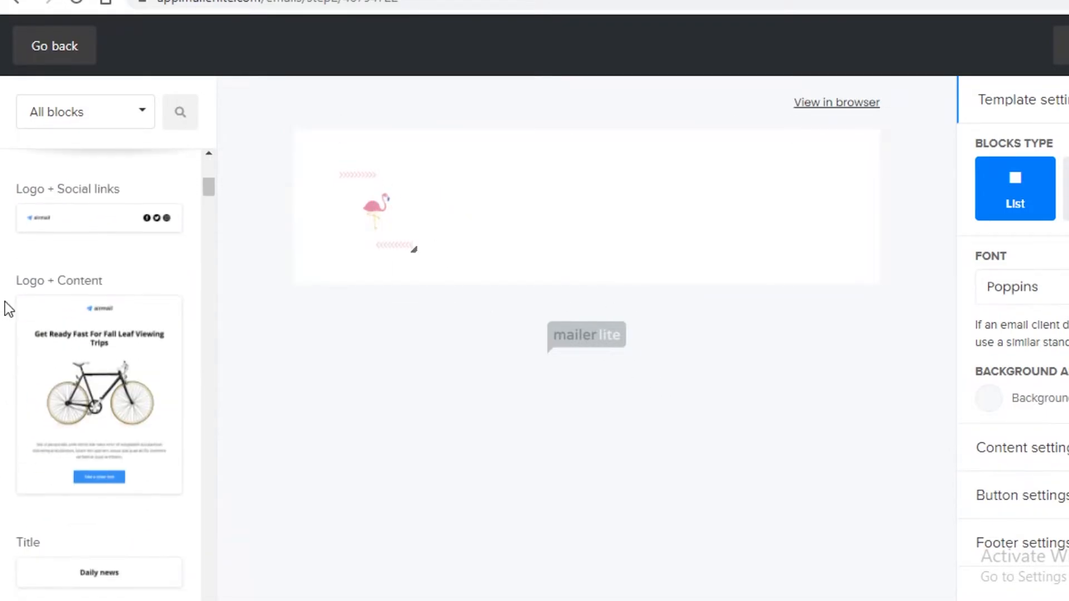
scroll(109, 152, "up", 3)
left_click(100, 112)
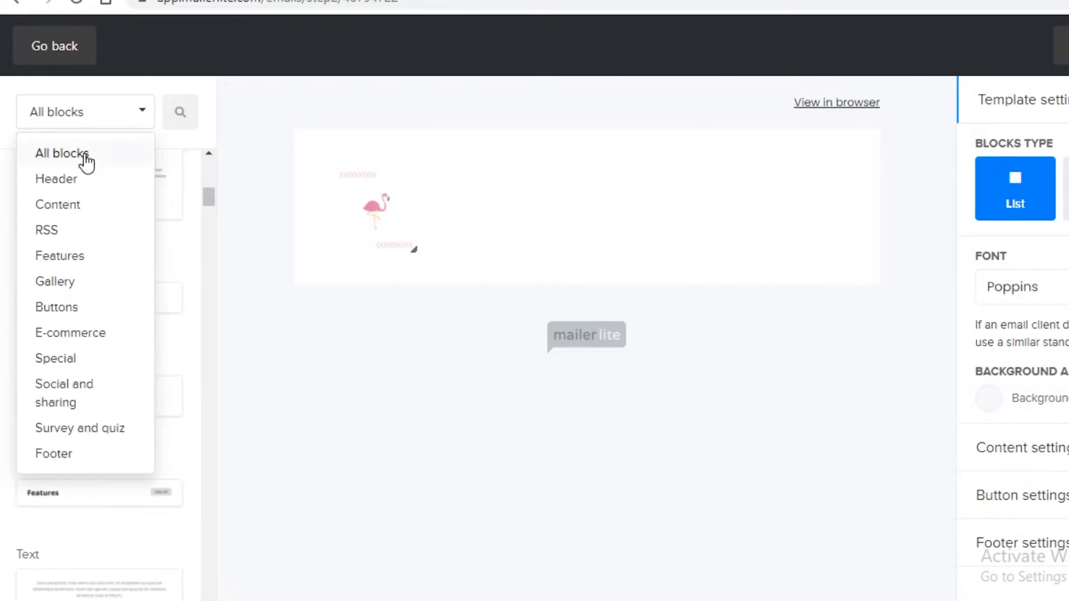
left_click(56, 179)
scroll(137, 350, "down", 2)
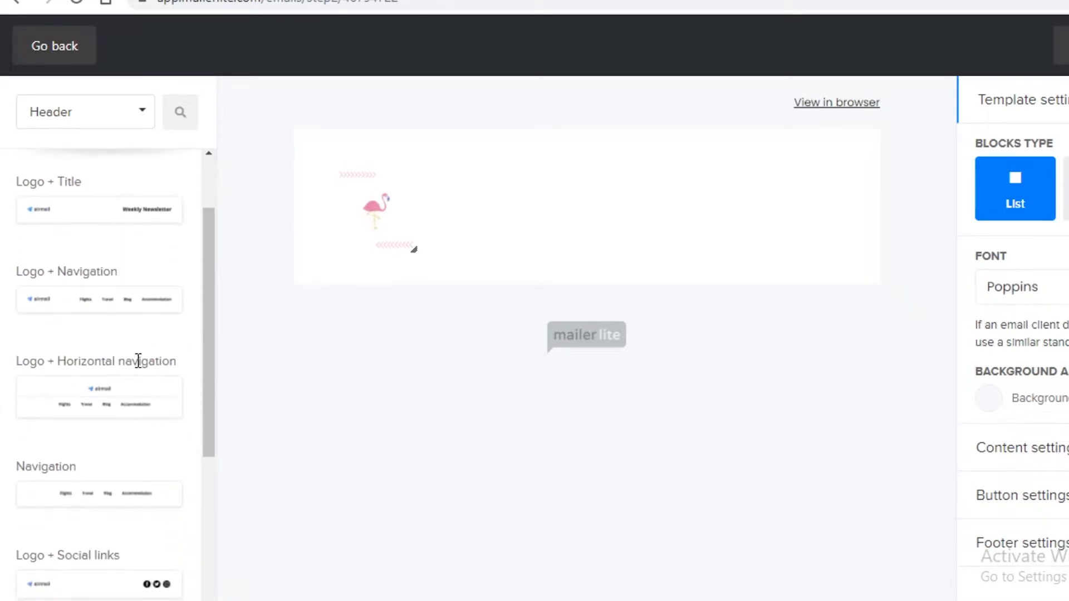
scroll(140, 369, "down", 5)
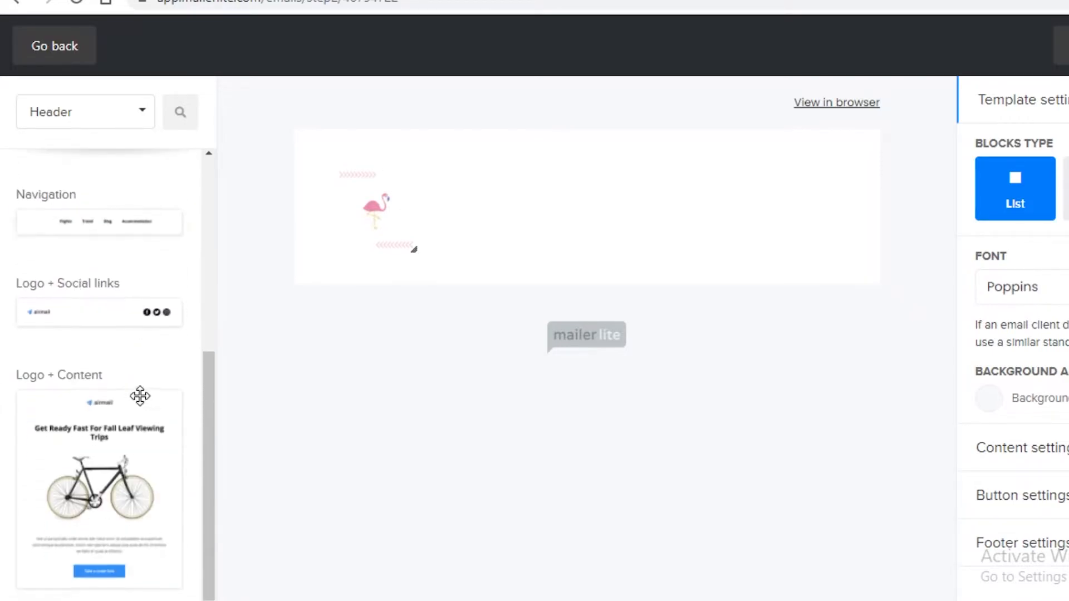
scroll(143, 393, "up", 7)
left_click(85, 125)
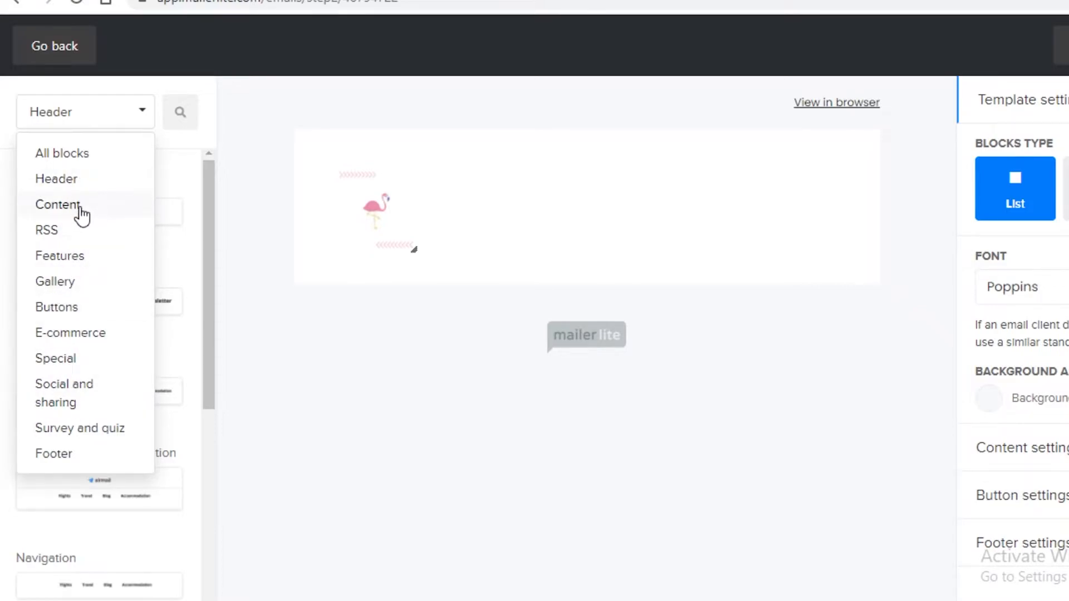
left_click(75, 181)
scroll(129, 288, "down", 2)
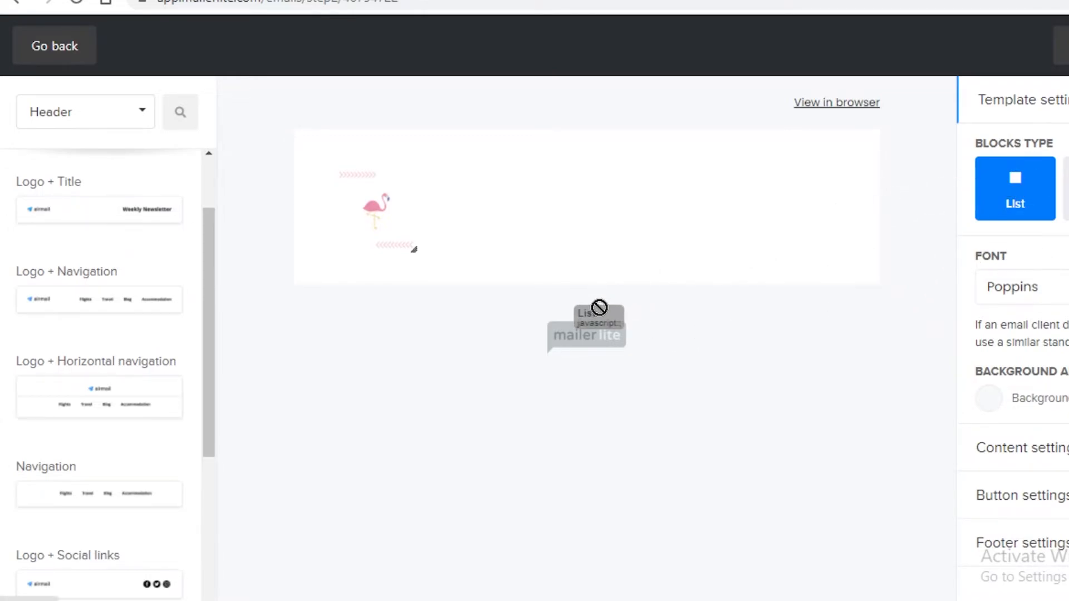
scroll(124, 314, "down", 5)
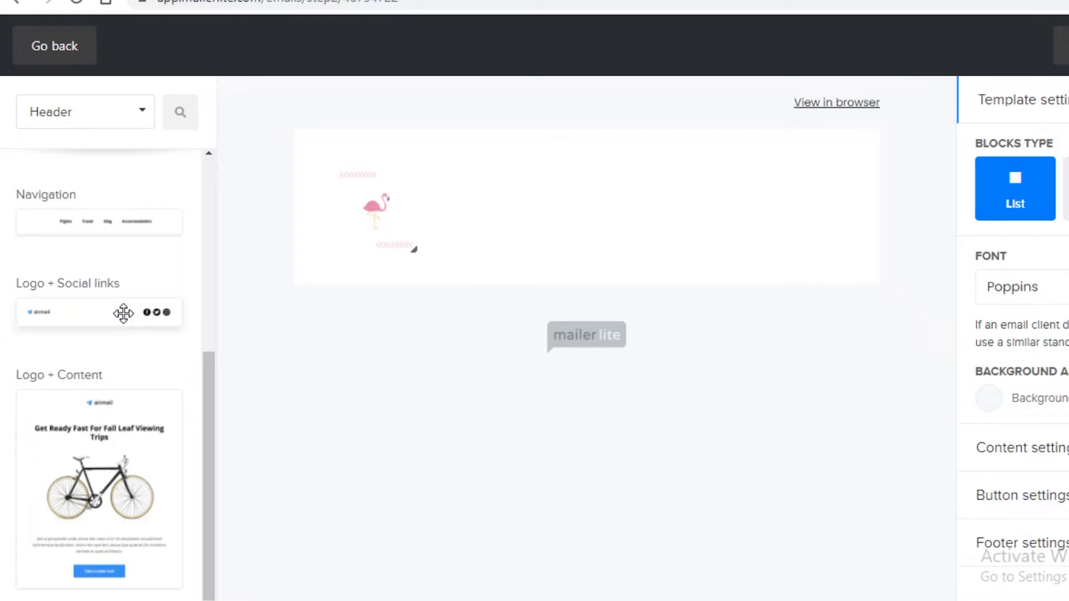
scroll(124, 313, "up", 7)
Step: Try to add a second Logo block below the flamingo logo and clear its airmail image
left_click_drag(104, 217, 669, 372)
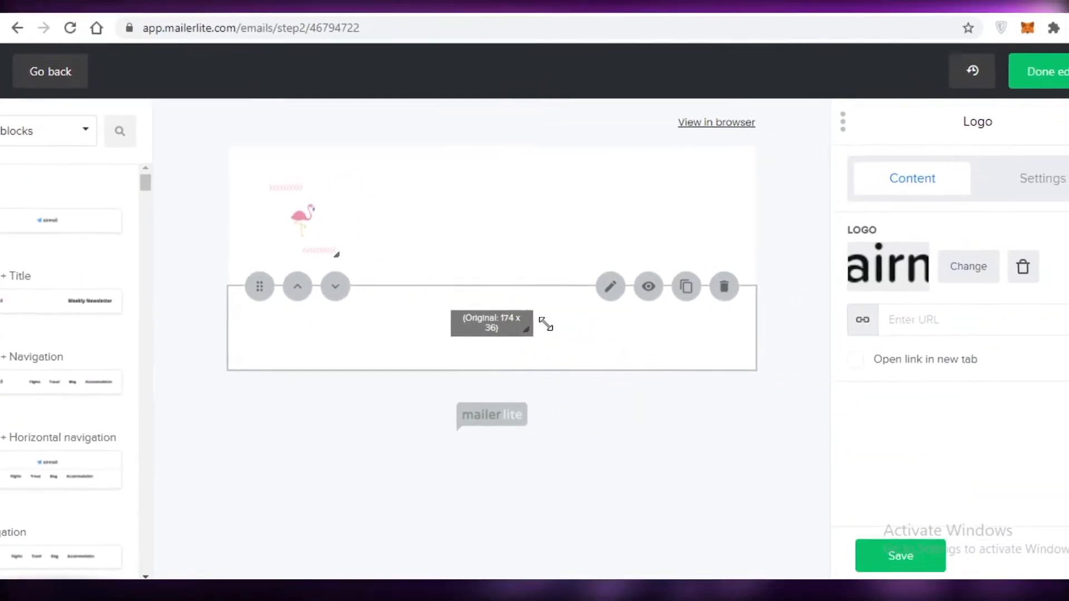
right_click(476, 328)
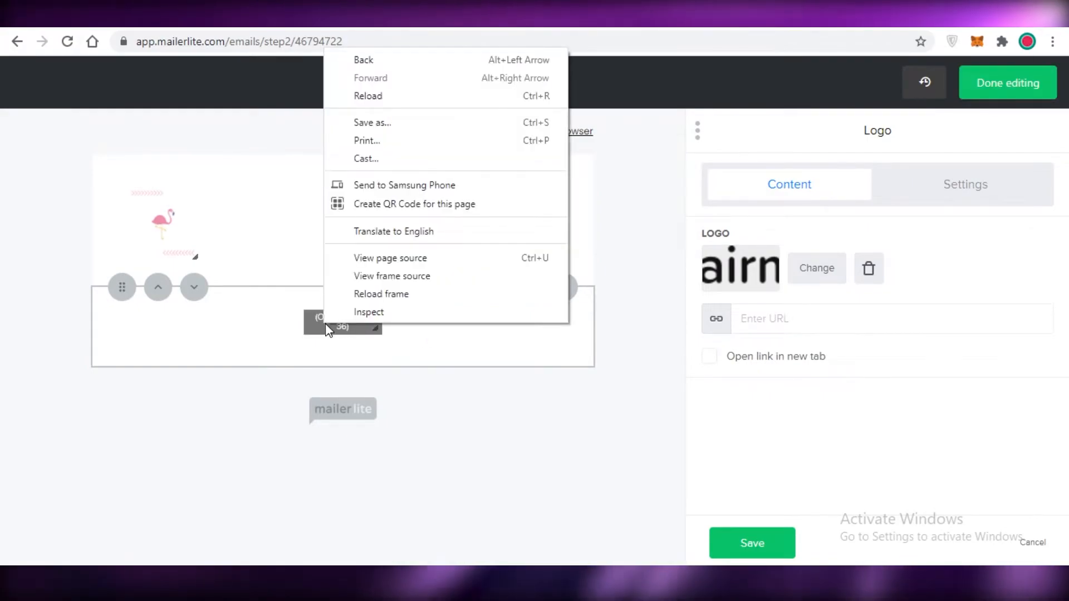
left_click(325, 324)
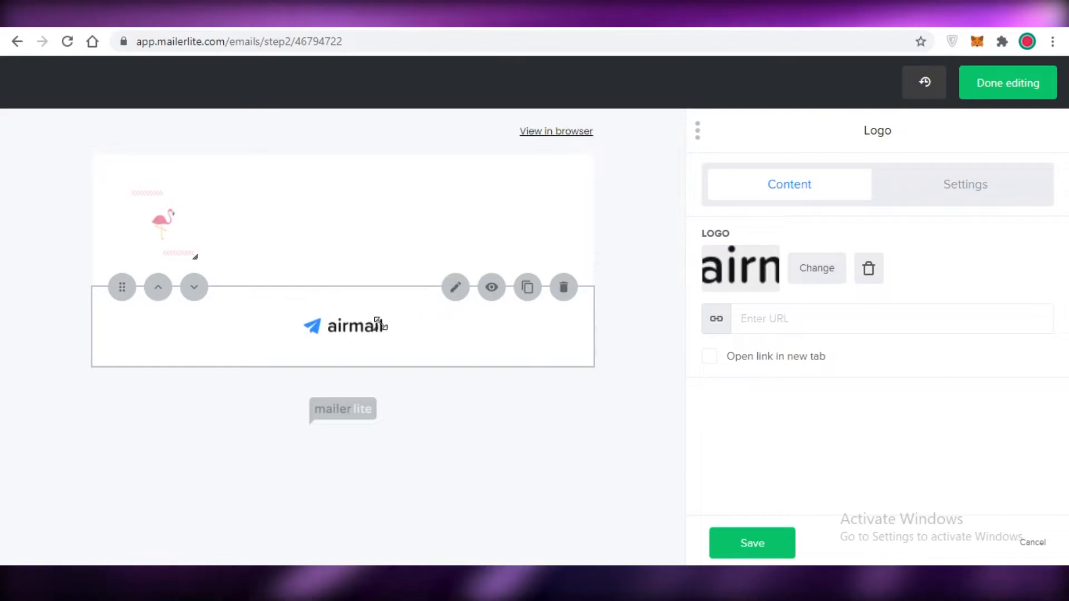
left_click(877, 281)
left_click(764, 541)
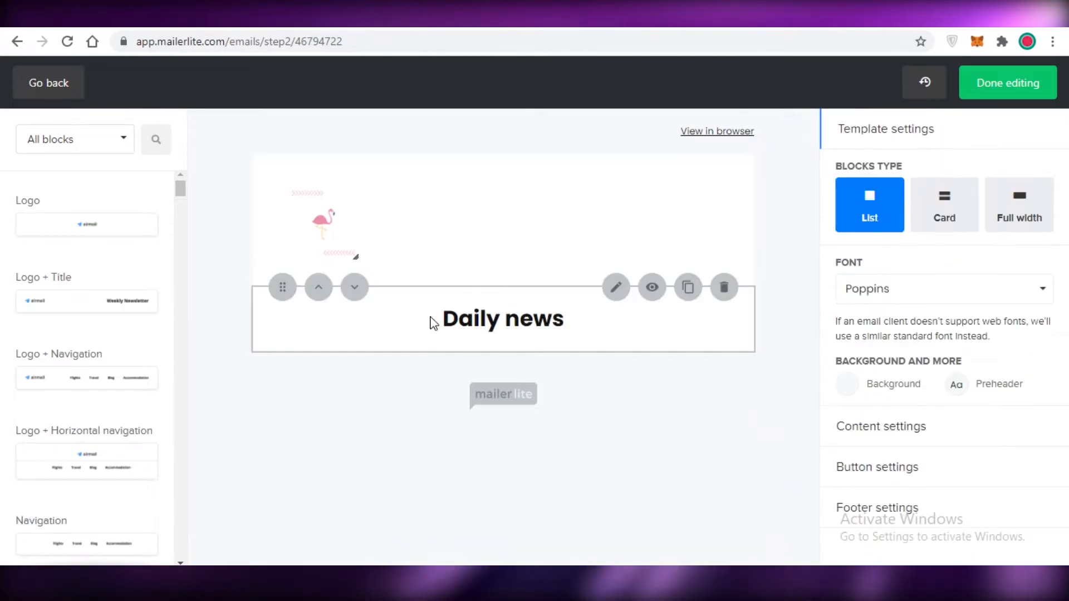
Step: Change the Title block's Heading 1 text to "2022 FASHION ALERT"
left_click(539, 331)
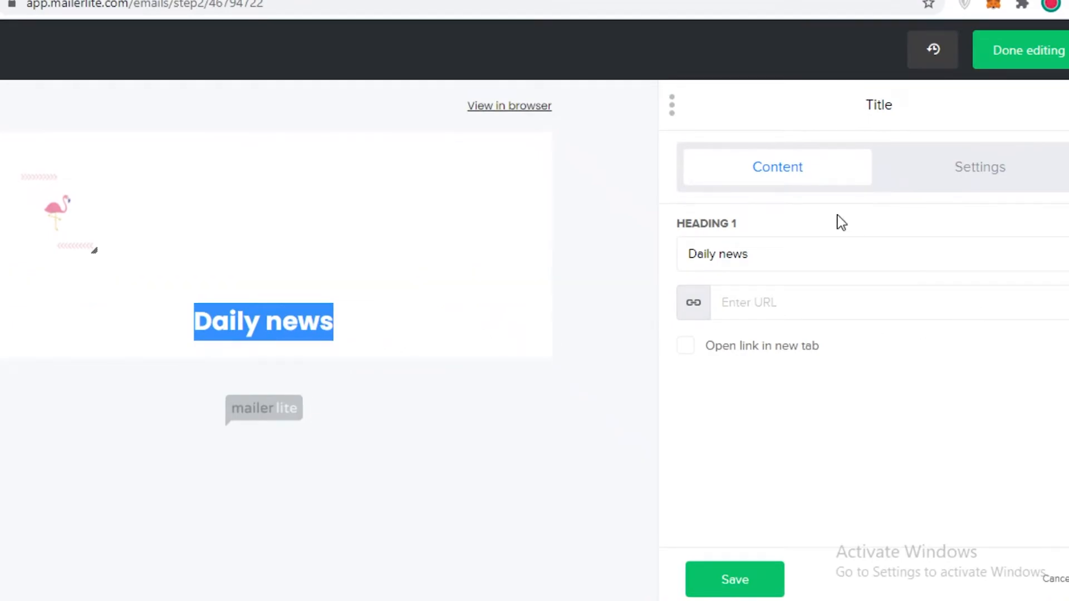
double_click(840, 253)
key("BackSpace")
type("202")
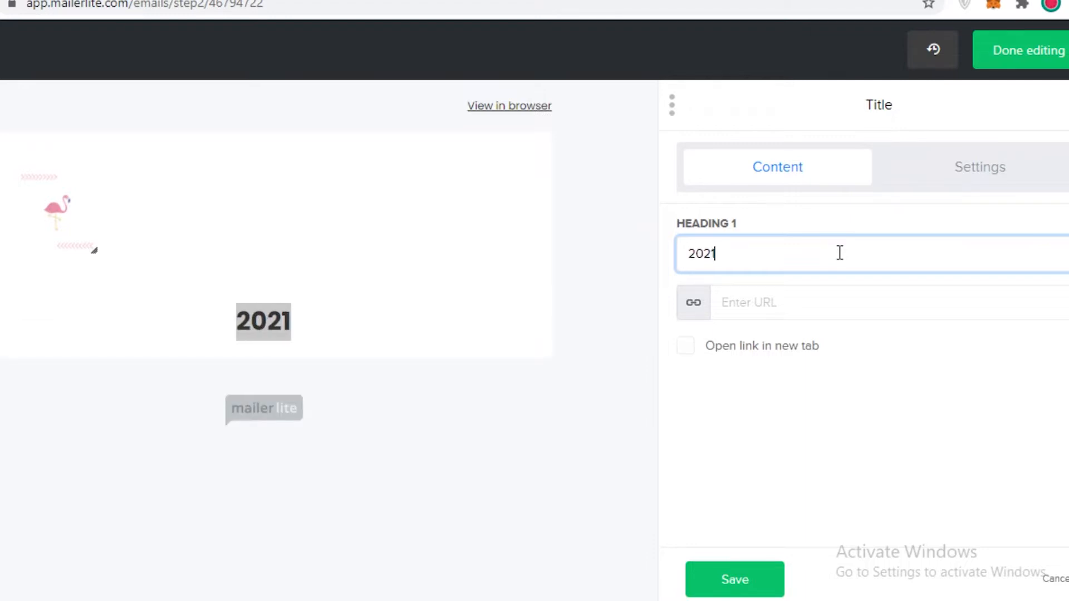
type("2 FASHI")
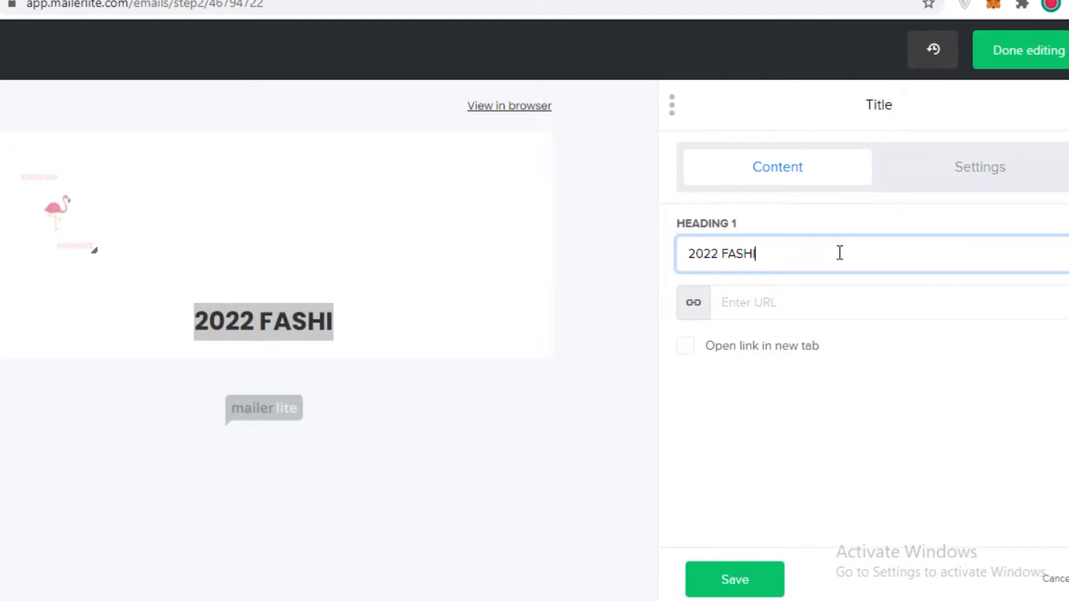
type("ON ALT")
key("BackSpace")
type("ERT")
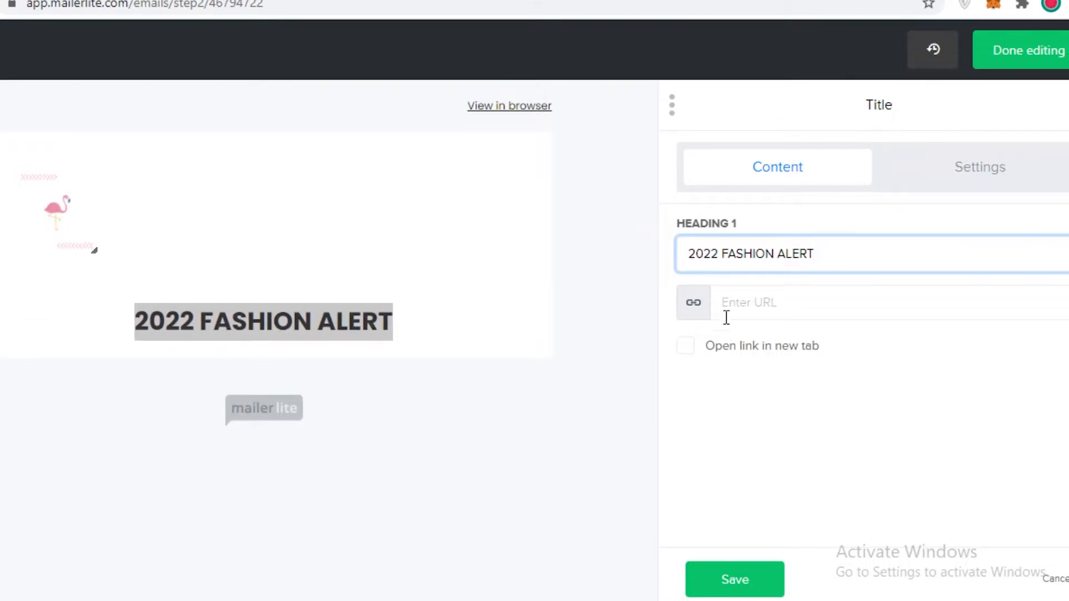
Step: Set the Title block's top padding to 0, and try a bottom padding of 0 before restoring it
left_click(979, 176)
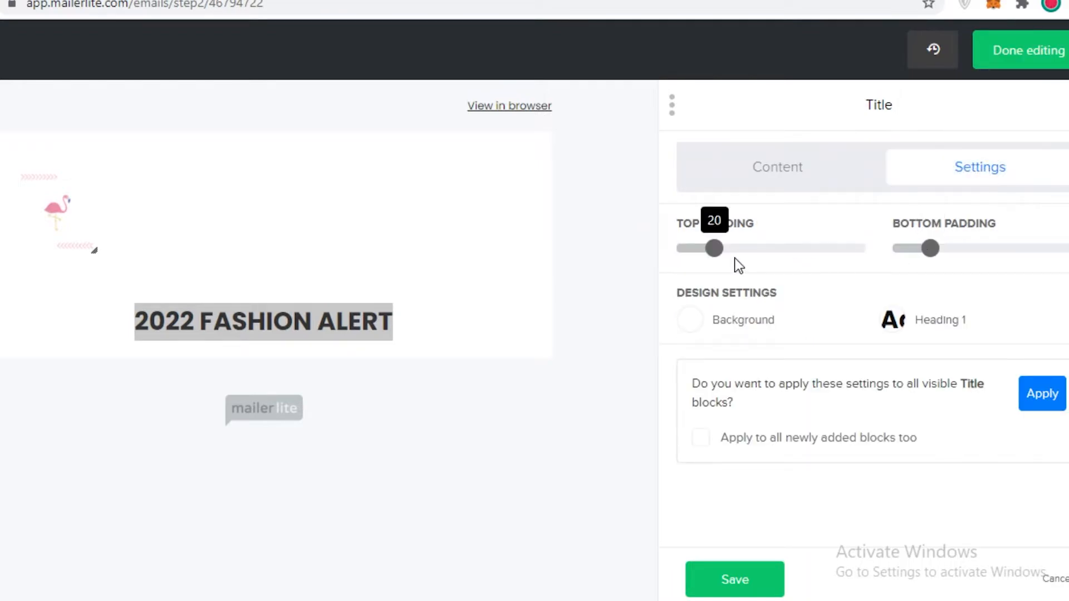
left_click_drag(705, 259, 671, 248)
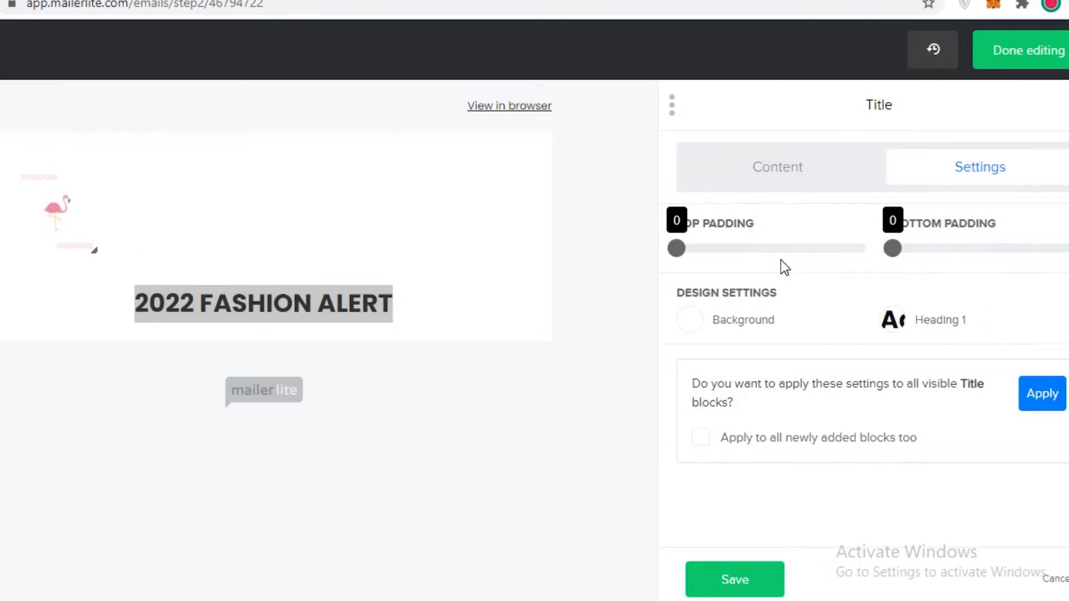
left_click_drag(893, 249, 929, 259)
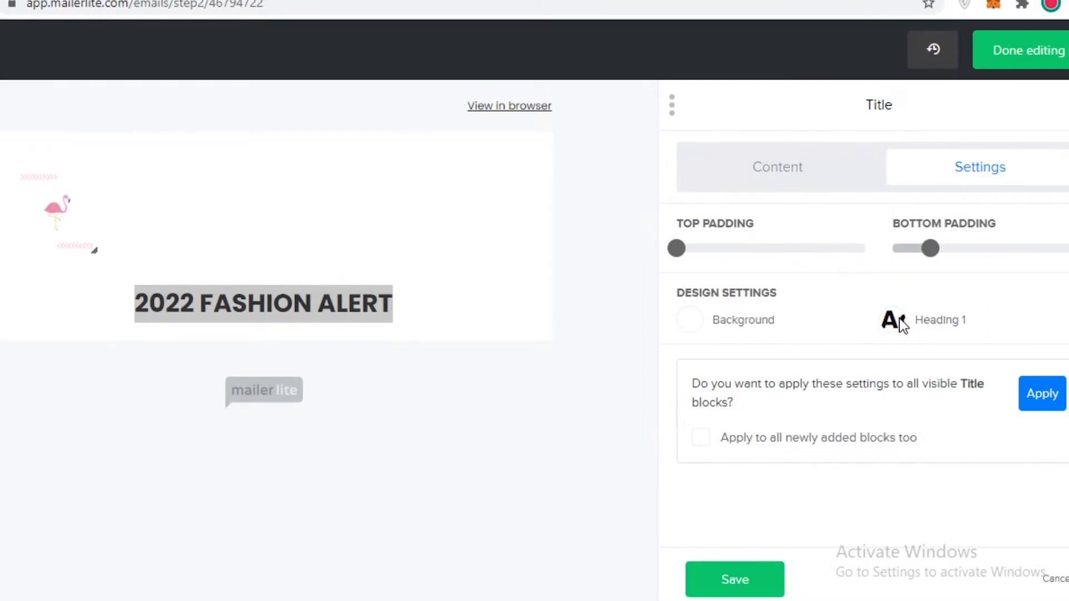
Step: Set the font of the title's Heading 1 to Playfair Display
left_click(923, 327)
left_click(788, 208)
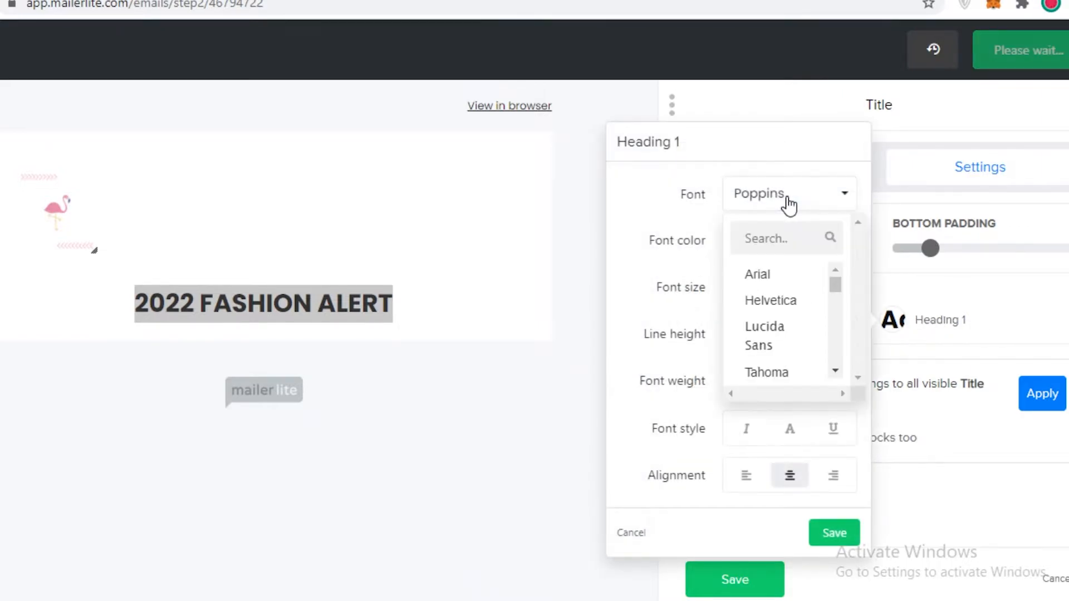
scroll(786, 309, "down", 4)
left_click(786, 314)
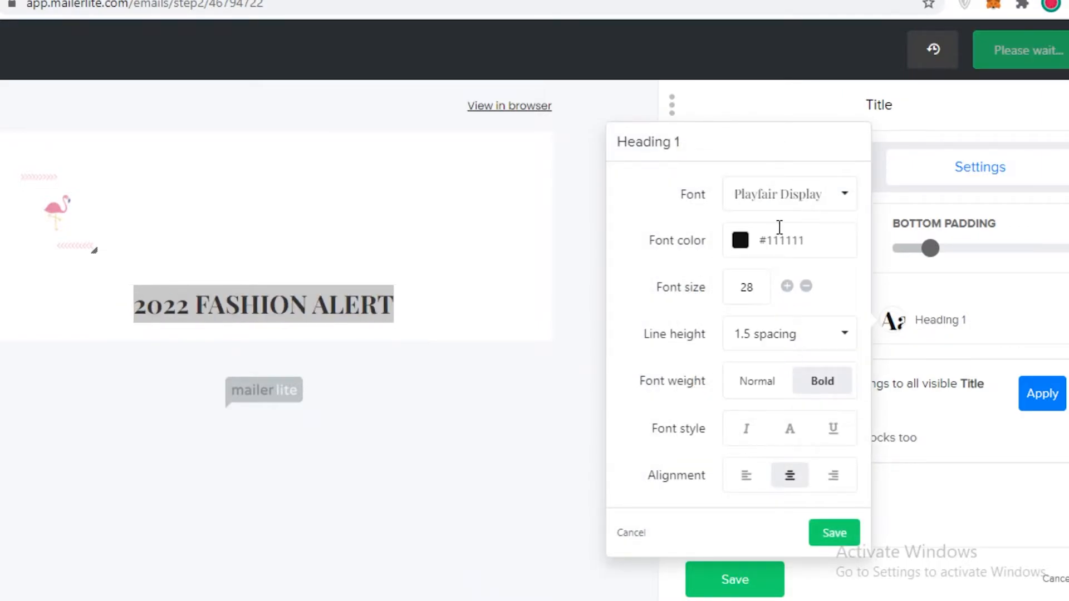
left_click(787, 206)
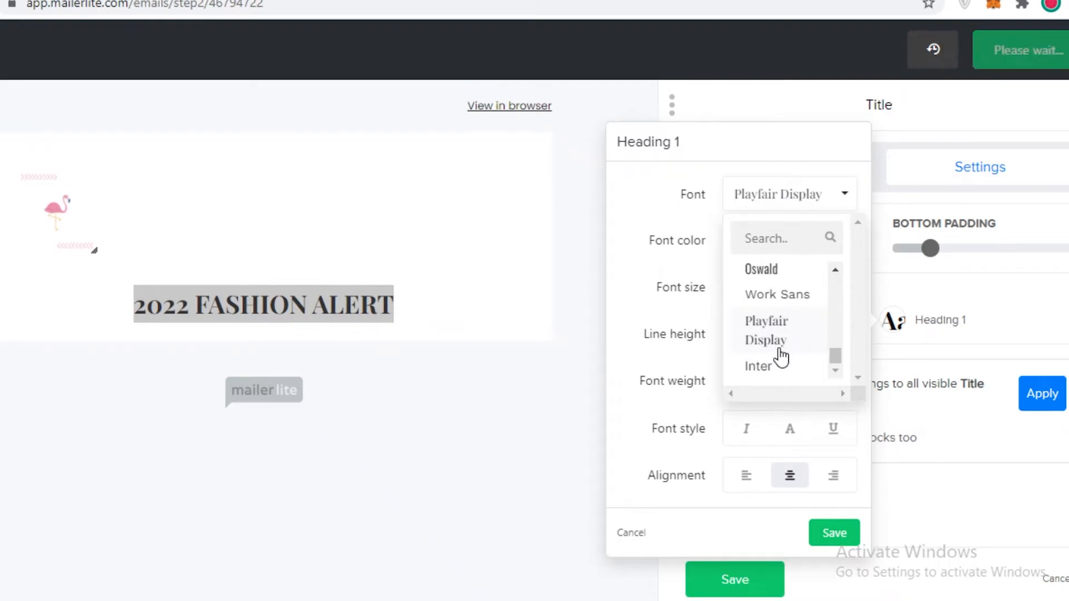
left_click(780, 344)
left_click(795, 347)
left_click(794, 348)
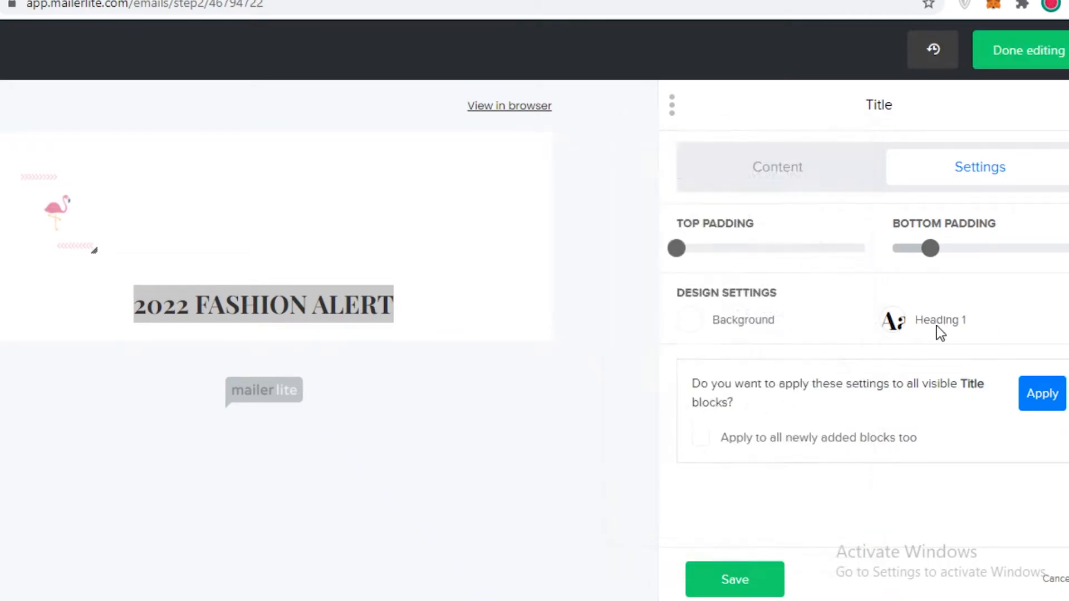
left_click(935, 297)
Step: Set the Heading 1 font color to dark red from the popular colors
left_click(919, 323)
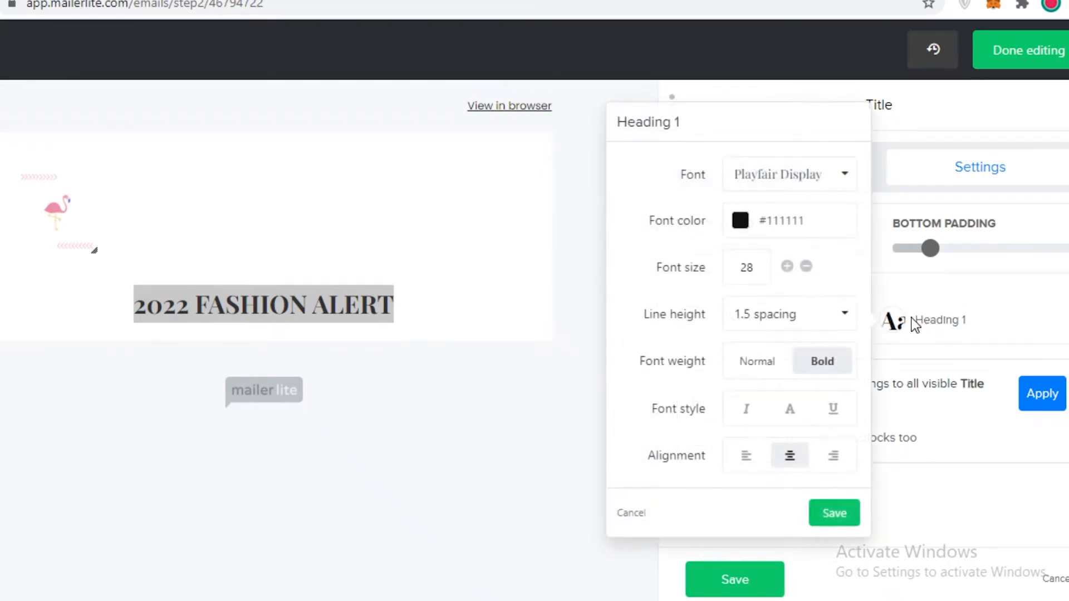
left_click(740, 221)
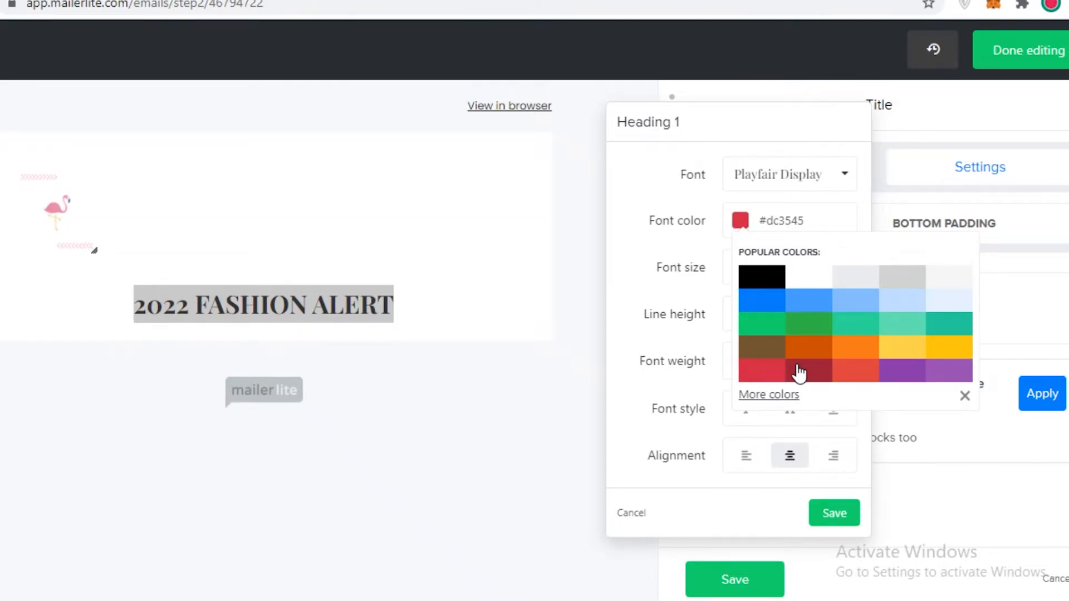
left_click(1022, 290)
Step: Try the Title block without a background, turn the background back on and color it red #dc3545
left_click(768, 322)
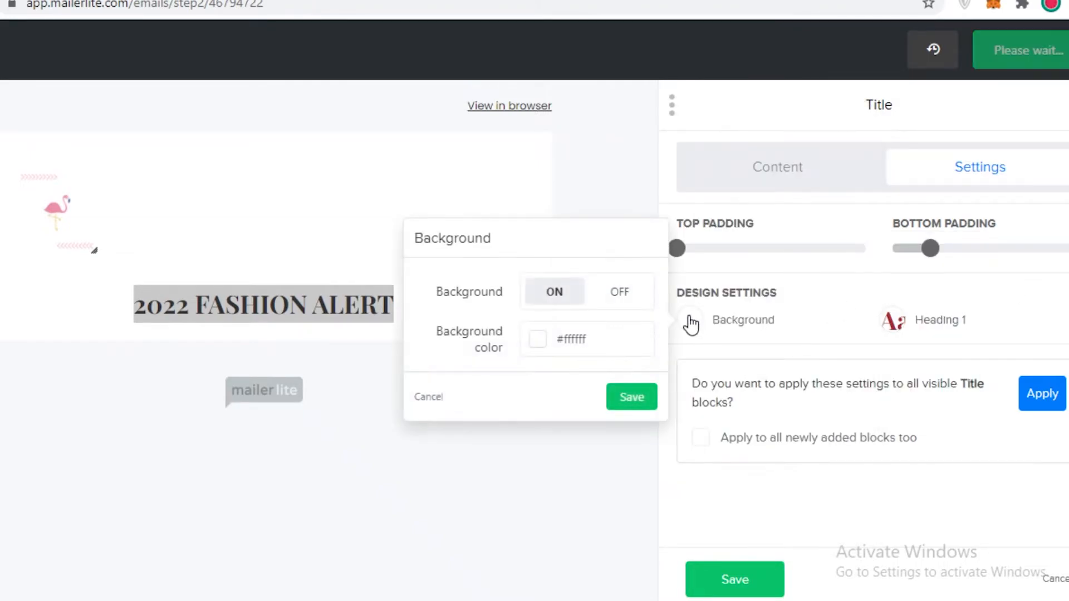
left_click(618, 292)
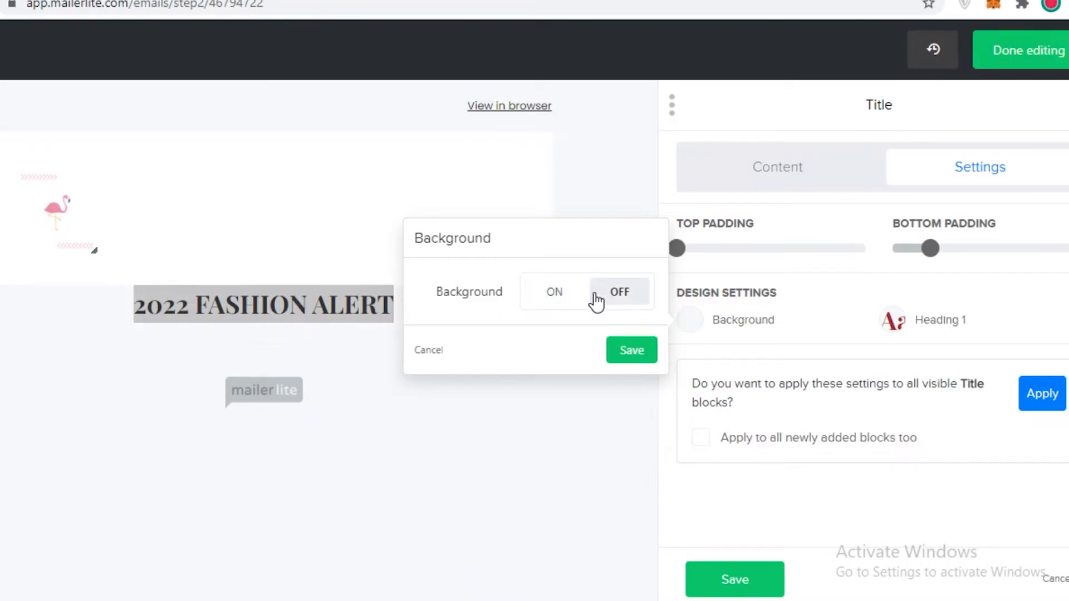
left_click(551, 300)
left_click(538, 346)
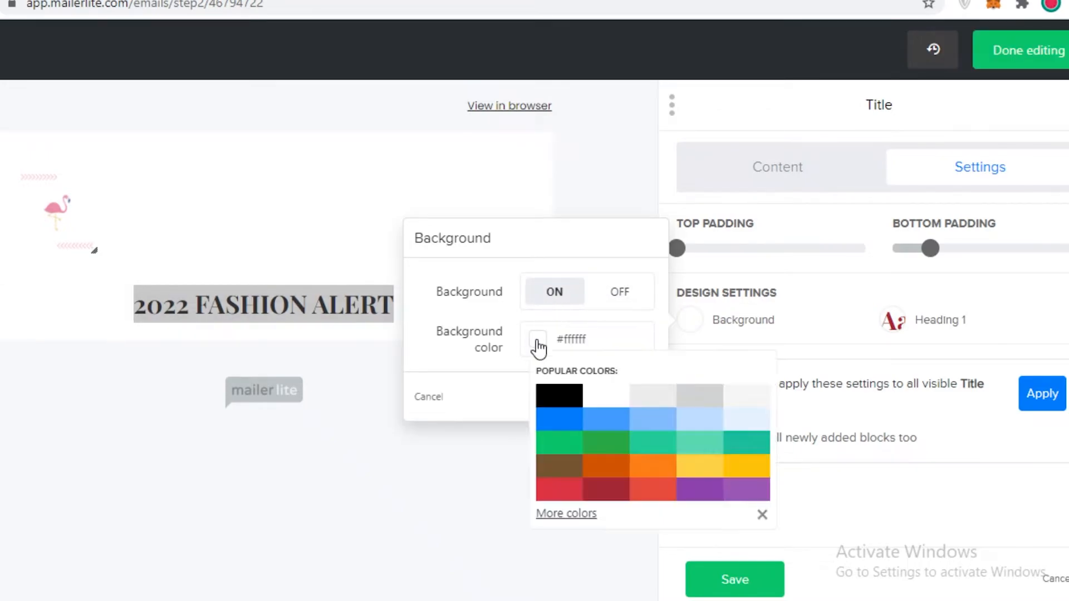
left_click(572, 489)
left_click(103, 329)
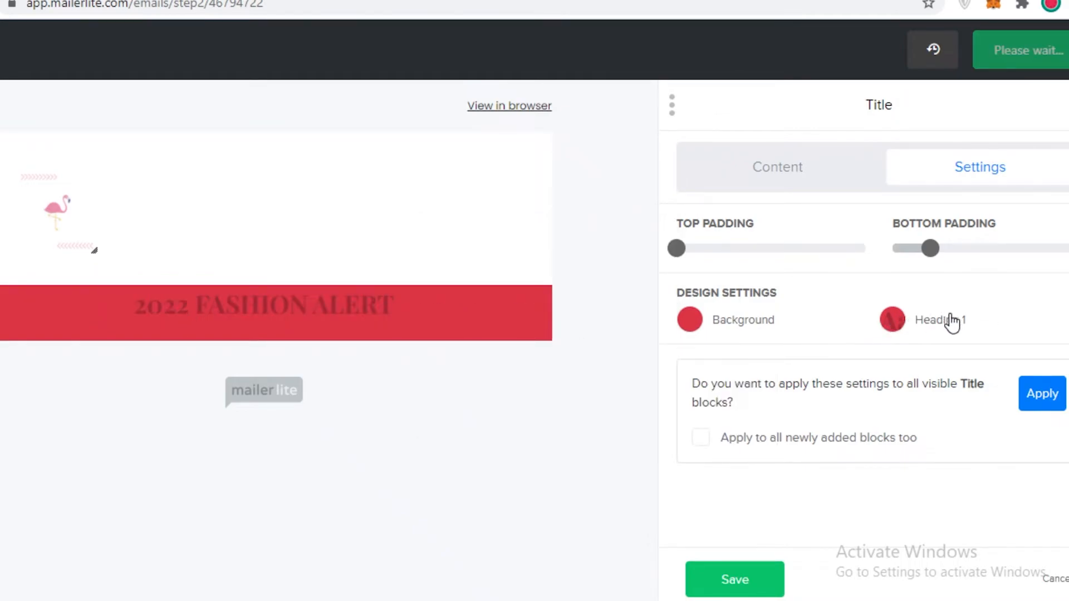
Step: Set the Heading 1 font color of the title to white #ffffff
left_click(933, 328)
left_click(740, 221)
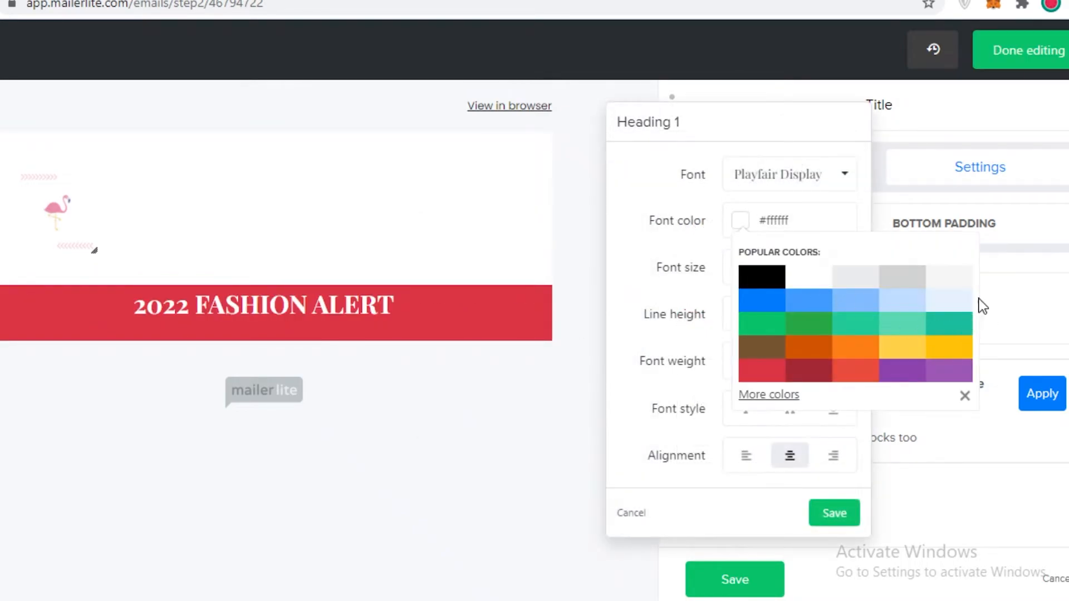
left_click(1022, 286)
Step: Pick a custom soft red, #eb6e6e, as the Title block's background color and save the background
left_click(690, 321)
left_click(559, 339)
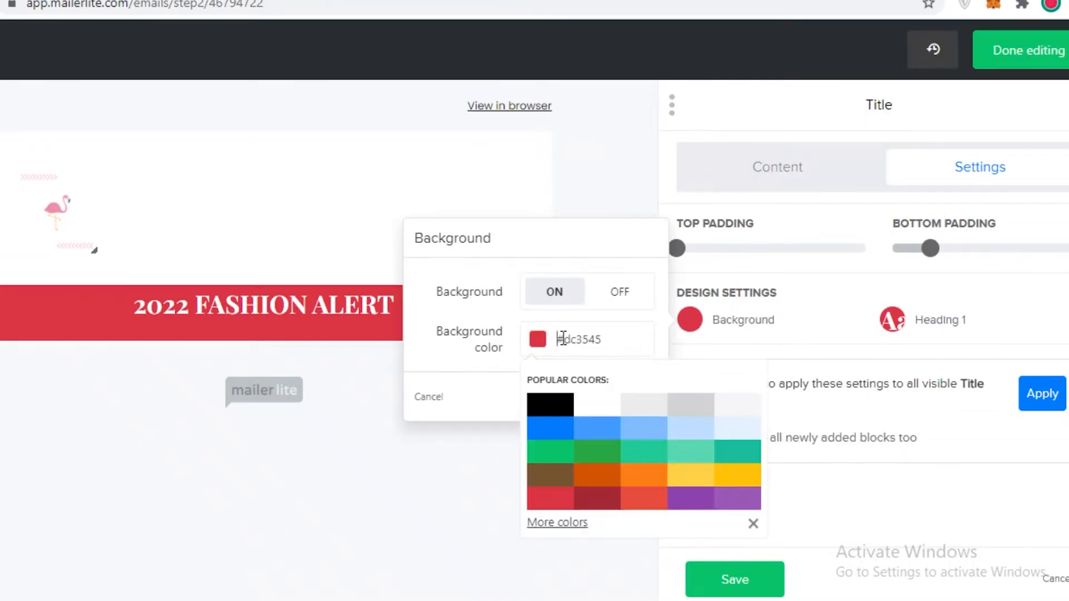
left_click(560, 525)
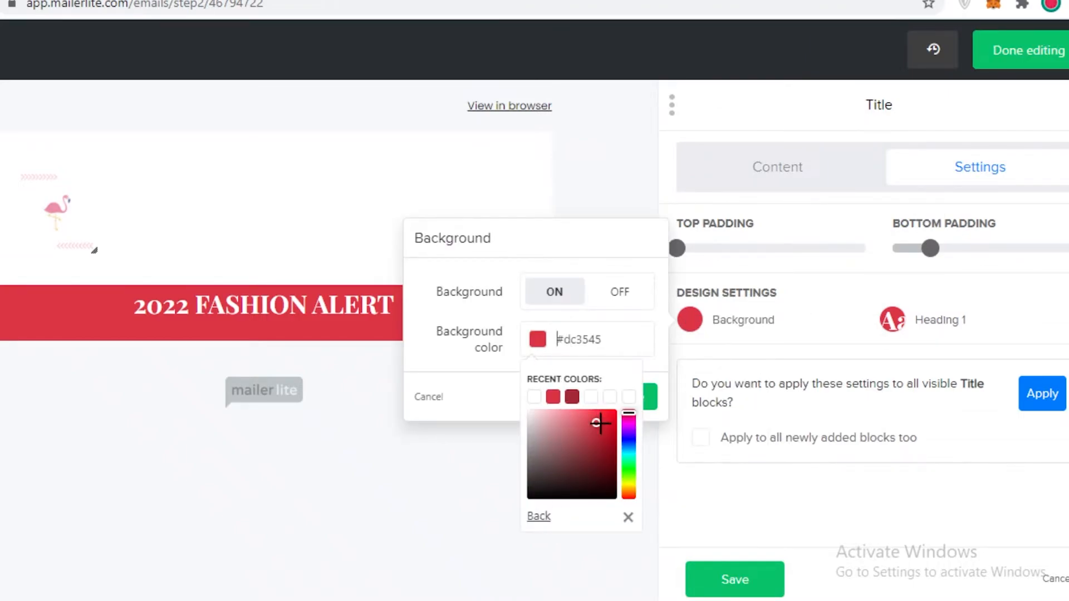
left_click_drag(604, 423, 574, 416)
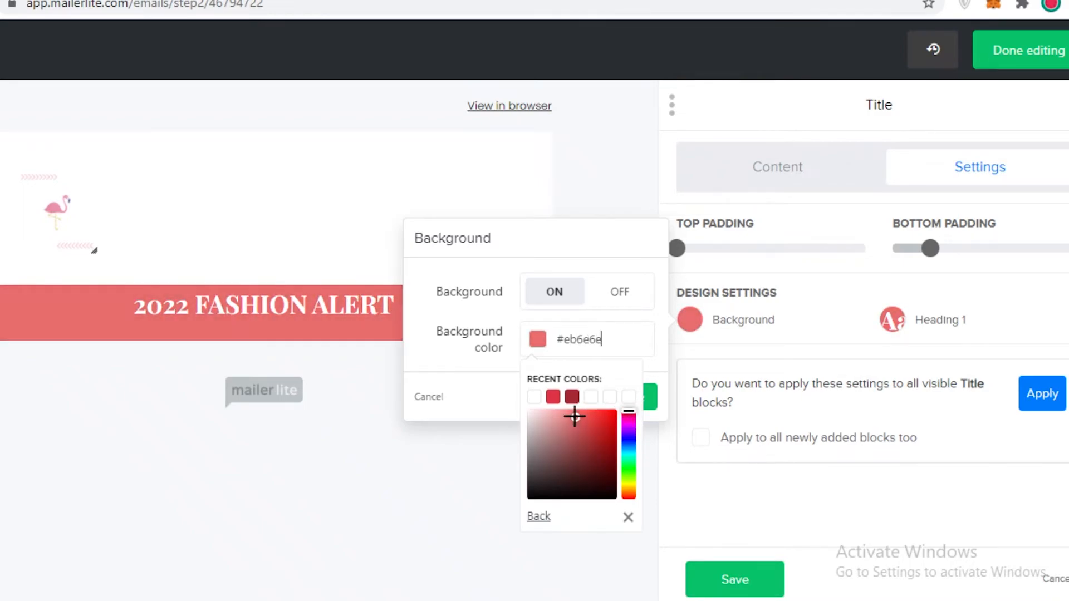
left_click(804, 423)
left_click(636, 392)
Step: Set the Title block's top padding to 20 and save the block
mouse_move(939, 257)
left_mouse_down()
mouse_move(951, 262)
mouse_move(930, 259)
left_mouse_up()
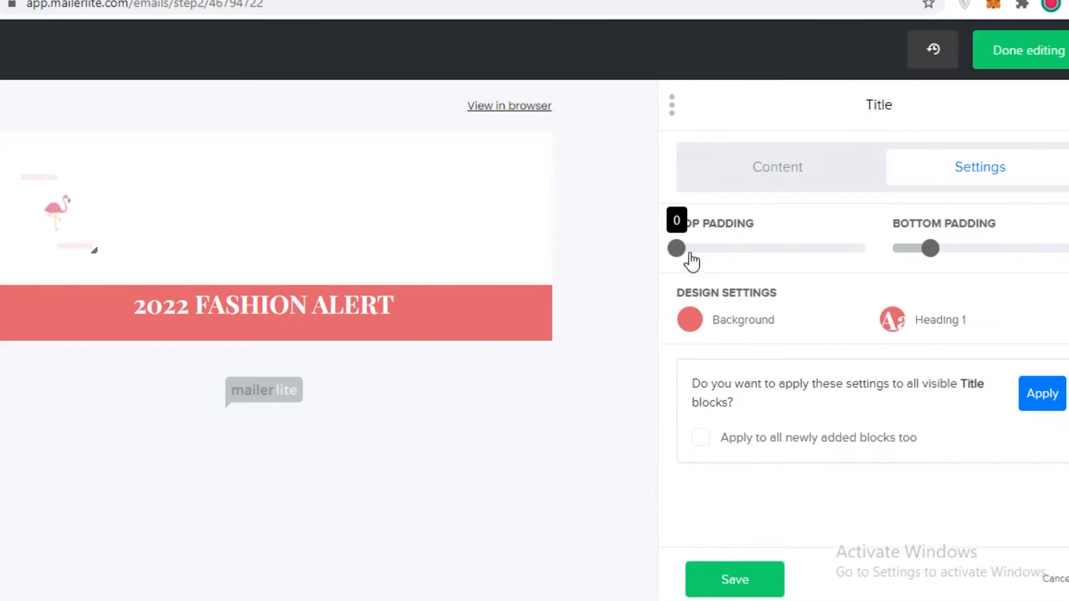
left_click_drag(693, 255, 712, 255)
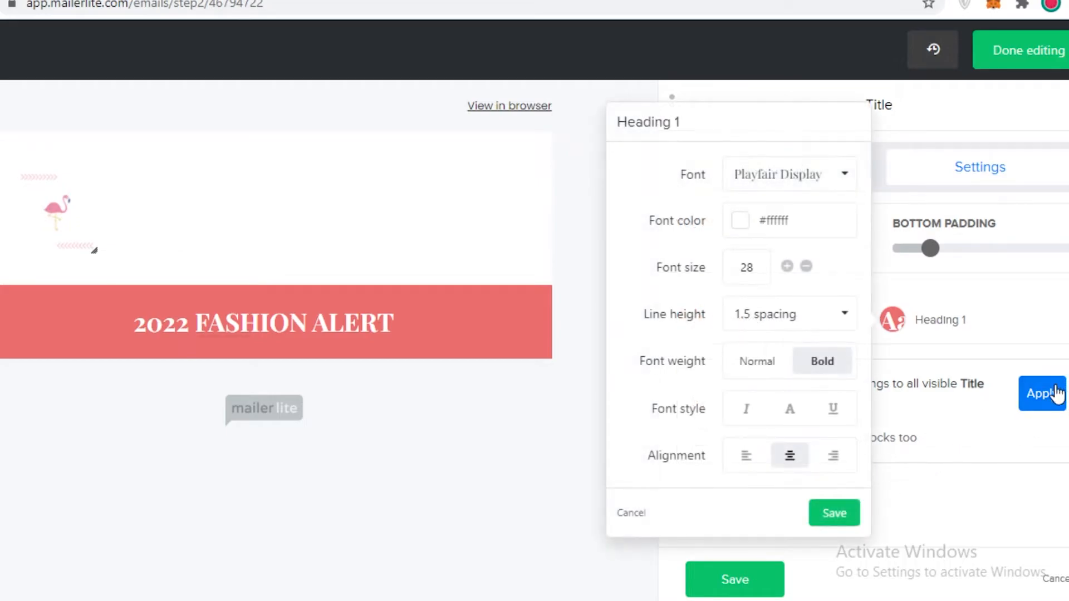
left_click(983, 488)
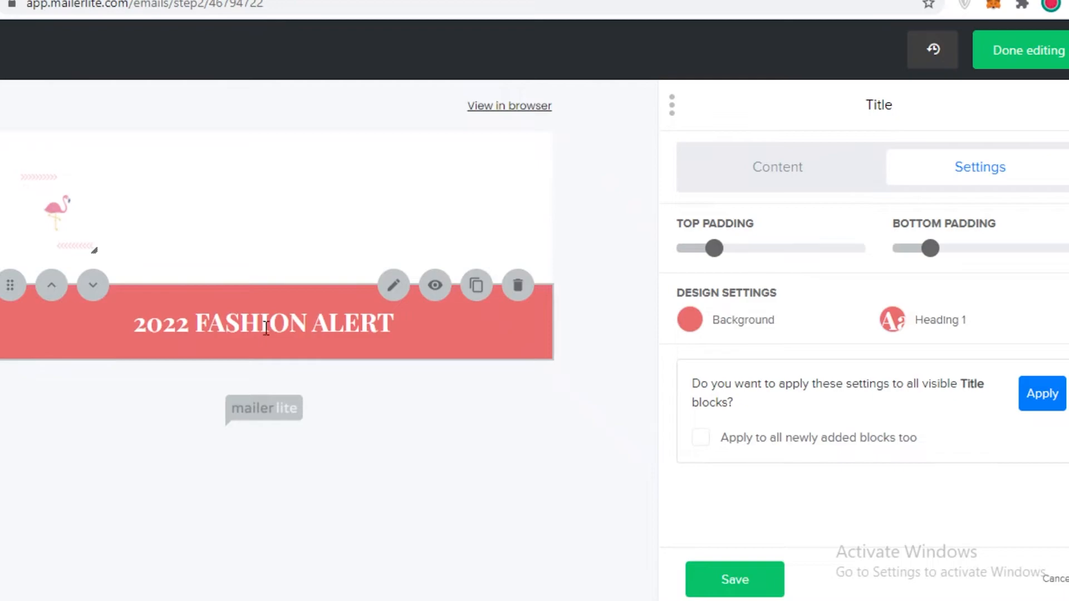
left_click(735, 580)
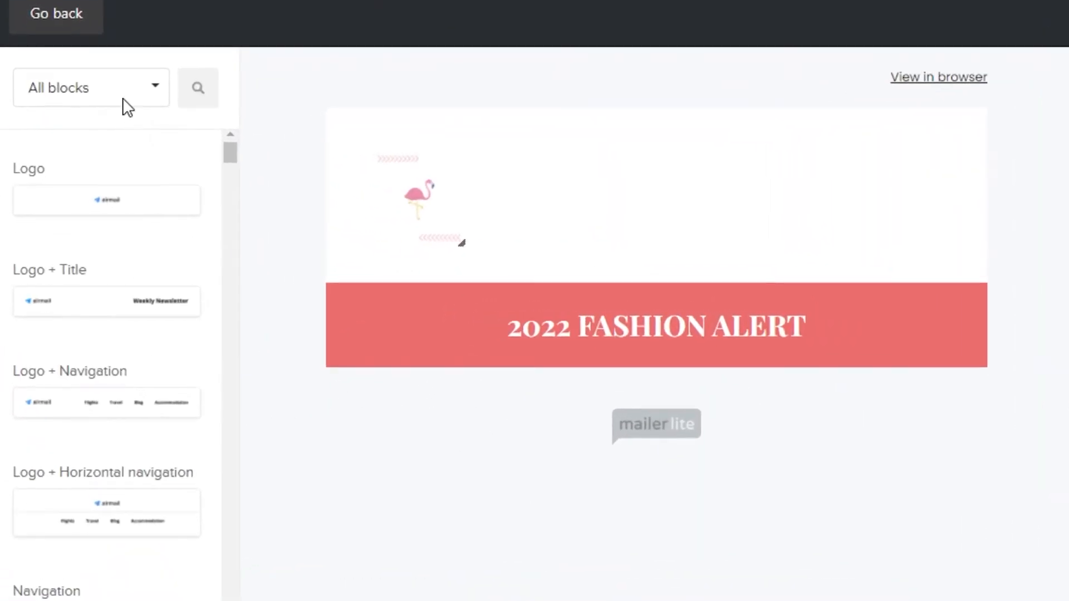
Step: Add a Text block from the Content category below the red title and save it with its placeholder paragraph
left_click(101, 146)
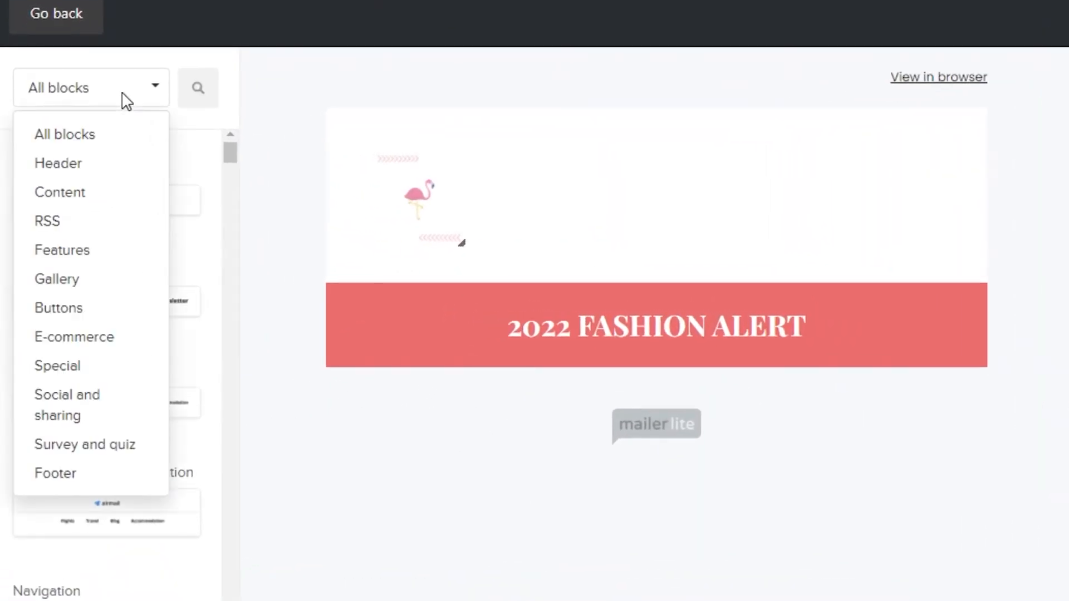
left_click(103, 204)
scroll(129, 265, "down", 5)
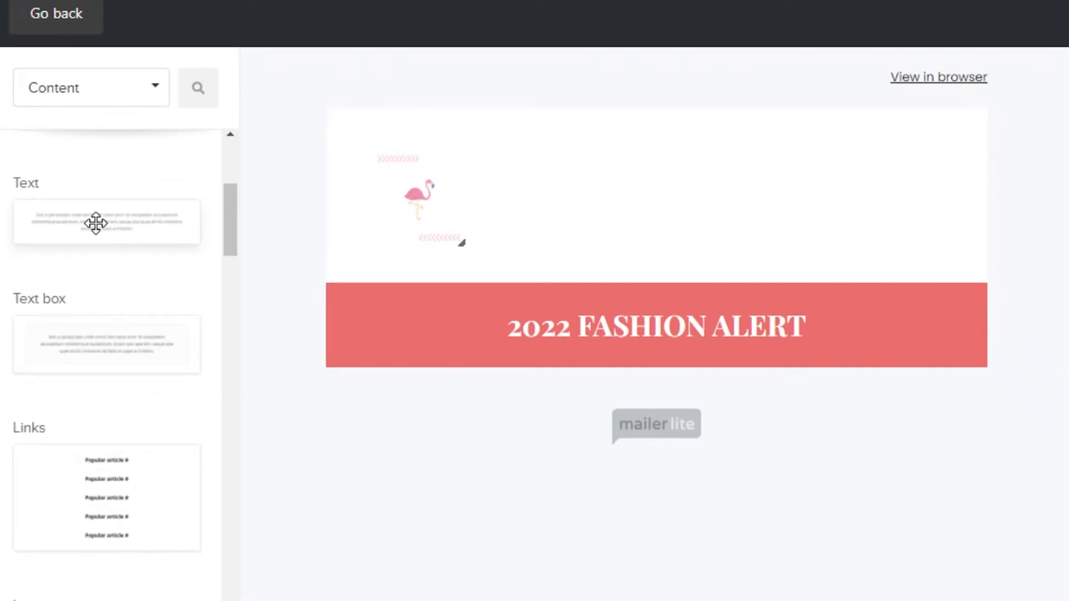
left_click_drag(95, 222, 638, 432)
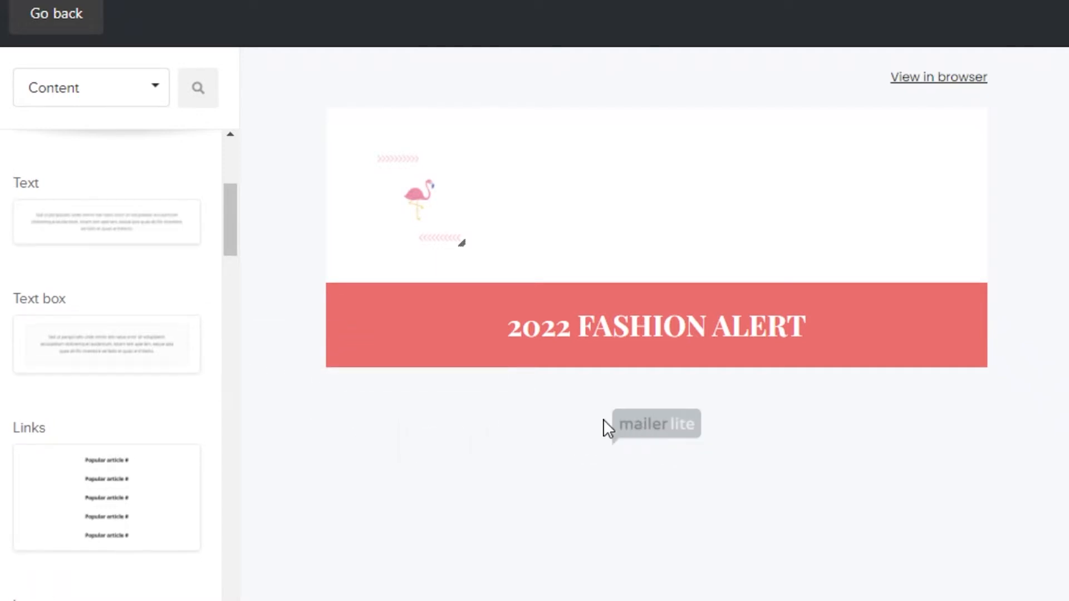
left_click_drag(82, 238, 674, 426)
left_click_drag(385, 398, 823, 531)
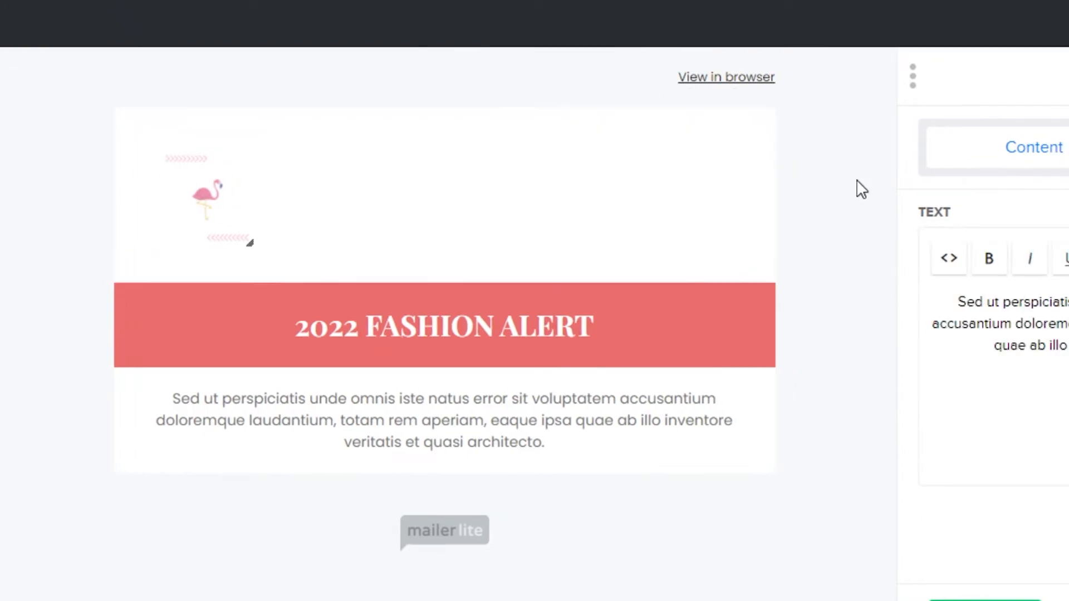
left_click(1025, 598)
Step: Browse the available blocks and examine the layouts in the Gallery category
scroll(178, 460, "down", 5)
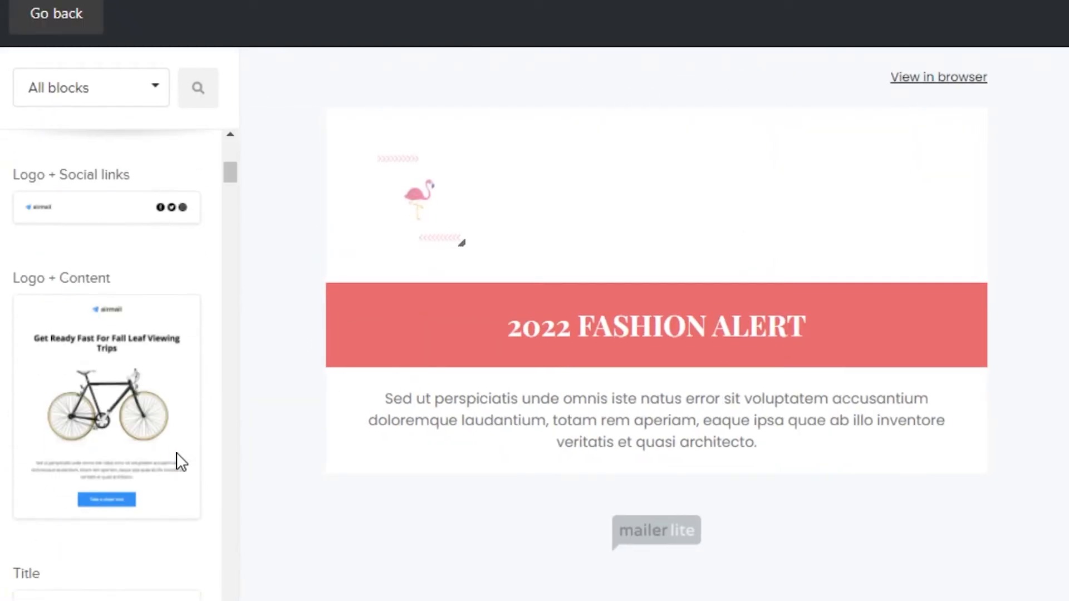
scroll(102, 348, "down", 10)
left_click(45, 105)
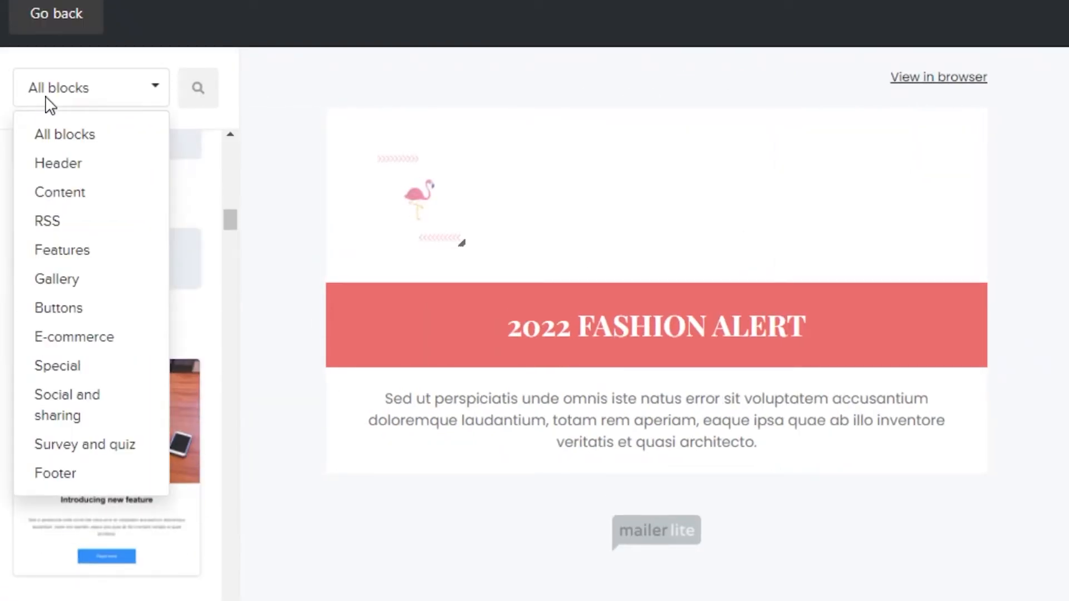
left_click(58, 279)
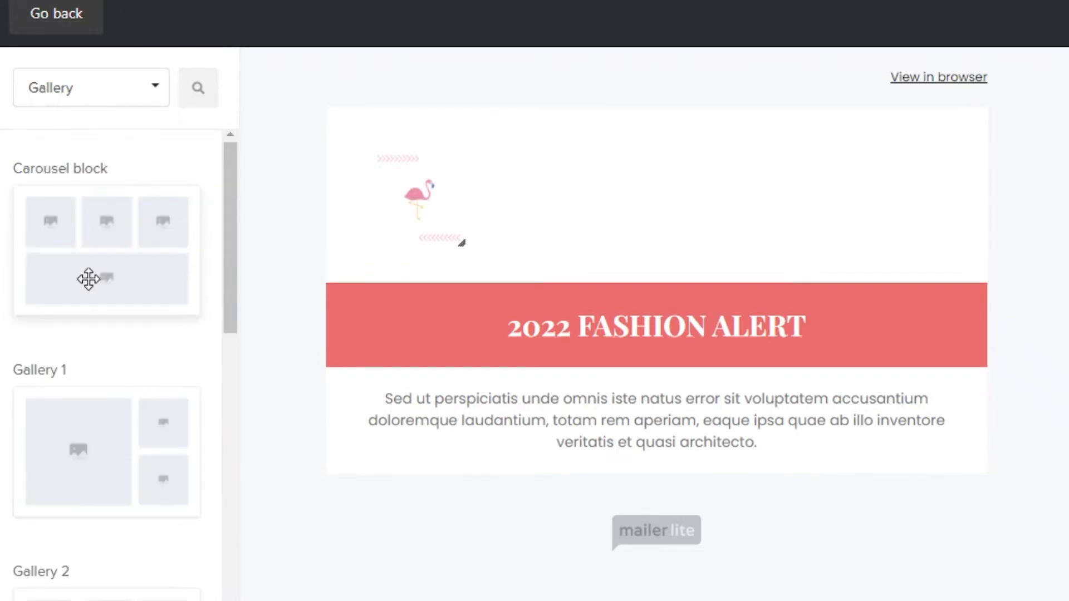
left_click(99, 96)
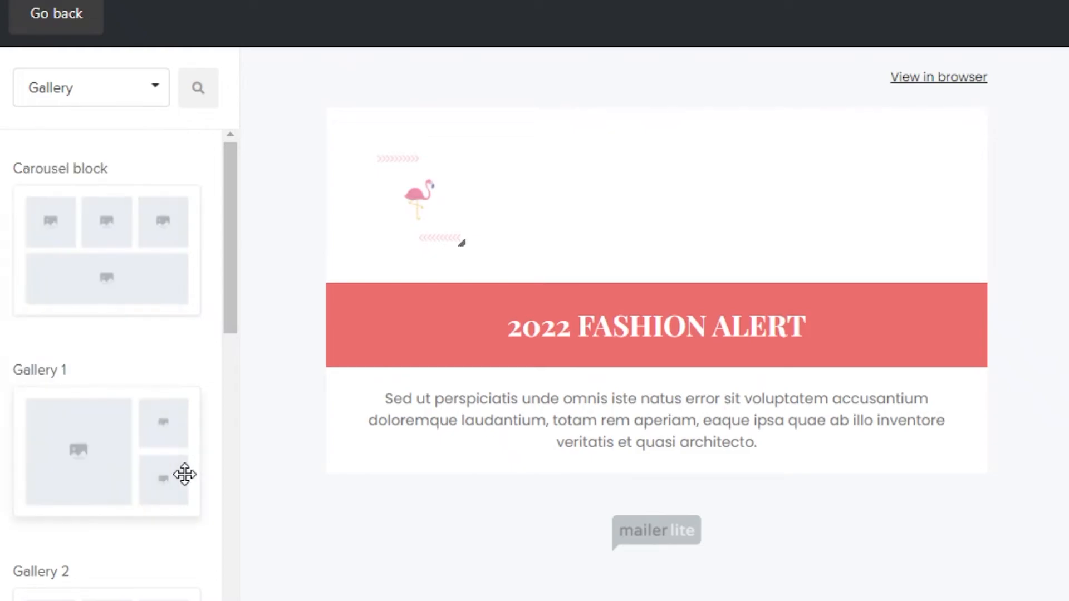
scroll(112, 361, "down", 10)
scroll(119, 446, "down", 3)
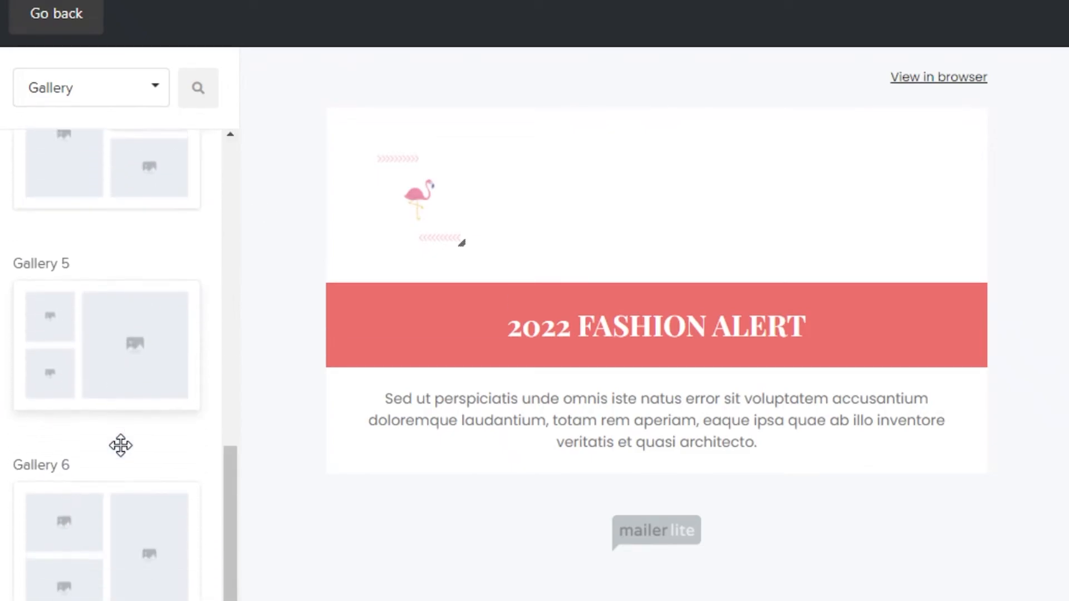
scroll(119, 446, "up", 15)
scroll(167, 310, "down", 7)
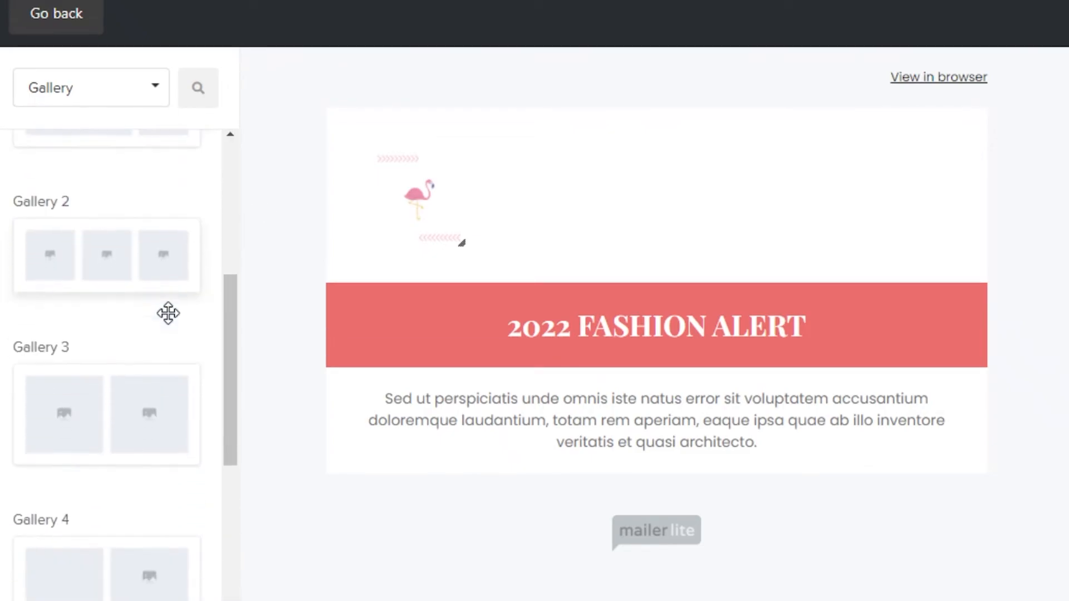
Step: Add the Gallery 4 block to the newsletter and move it below the placeholder paragraph
scroll(167, 317, "up", 8)
scroll(81, 256, "down", 5)
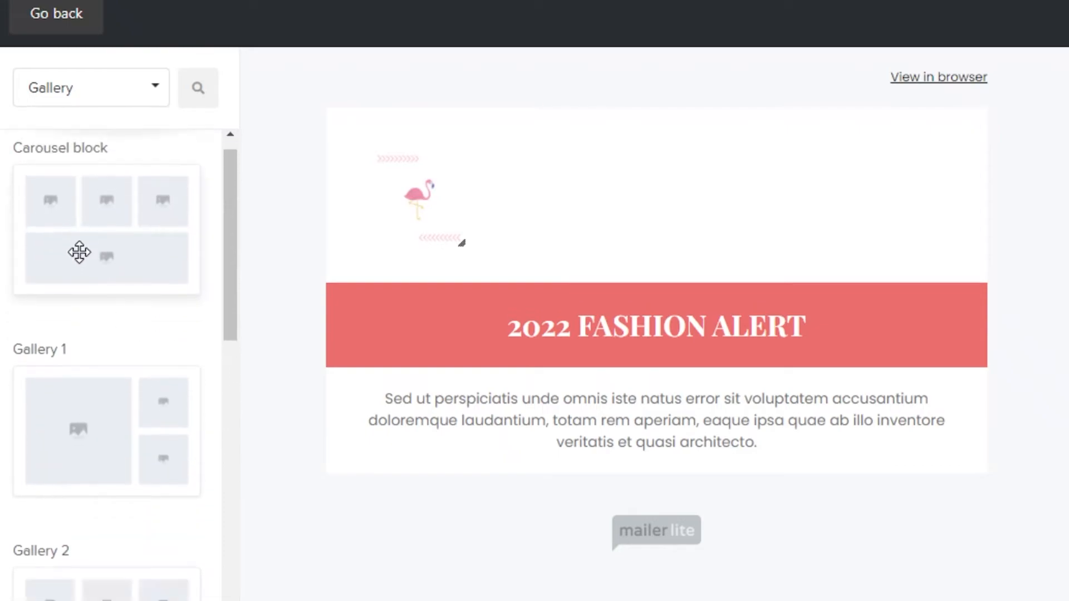
scroll(114, 315, "down", 5)
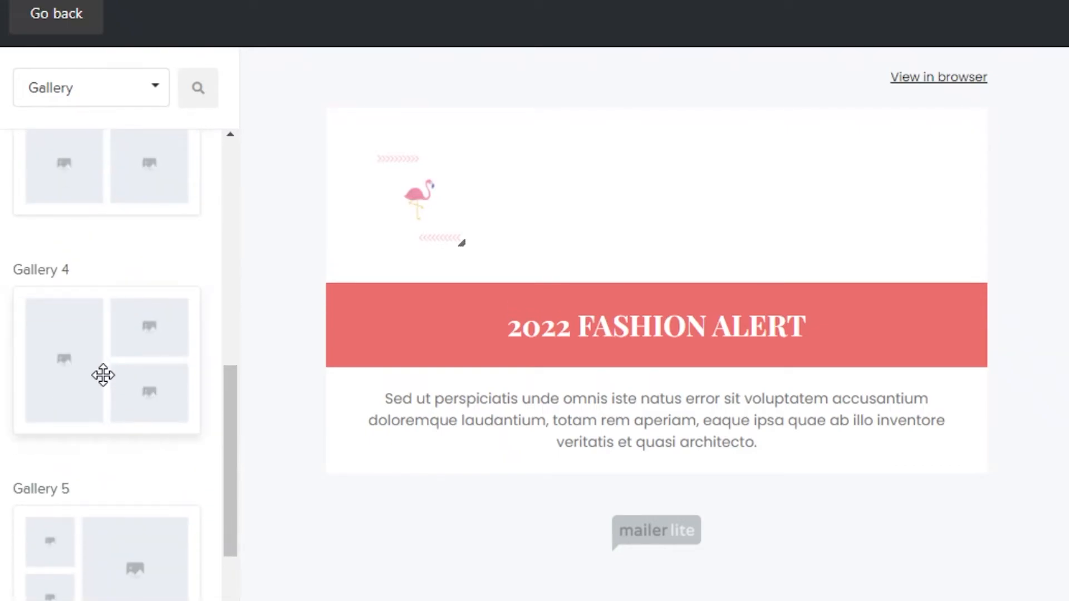
scroll(103, 374, "down", 2)
left_click_drag(72, 265, 251, 336)
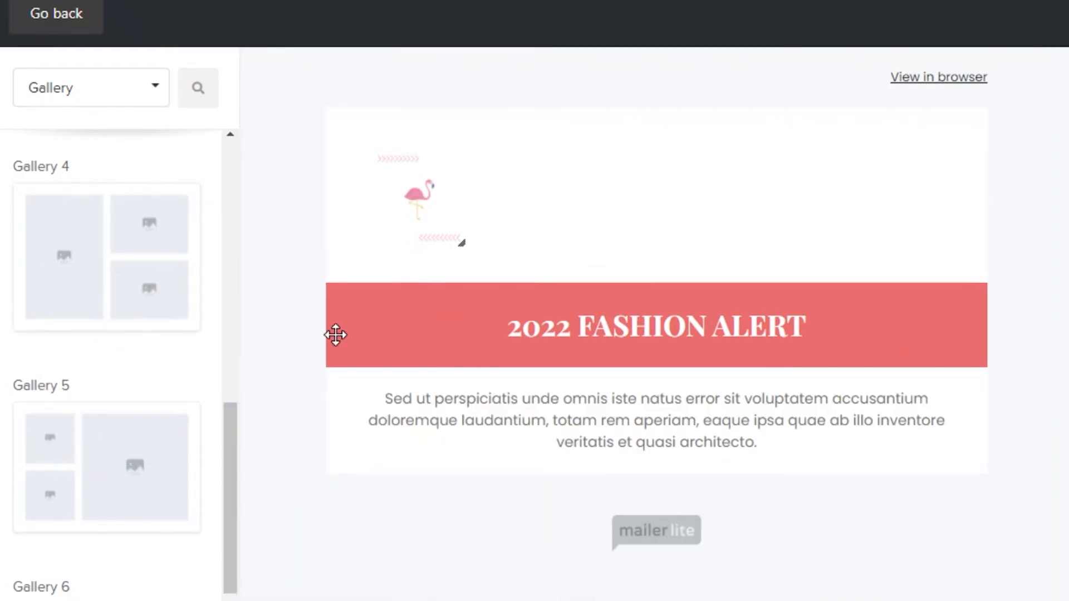
left_click_drag(1064, 296, 1064, 415)
left_click_drag(522, 336, 579, 434)
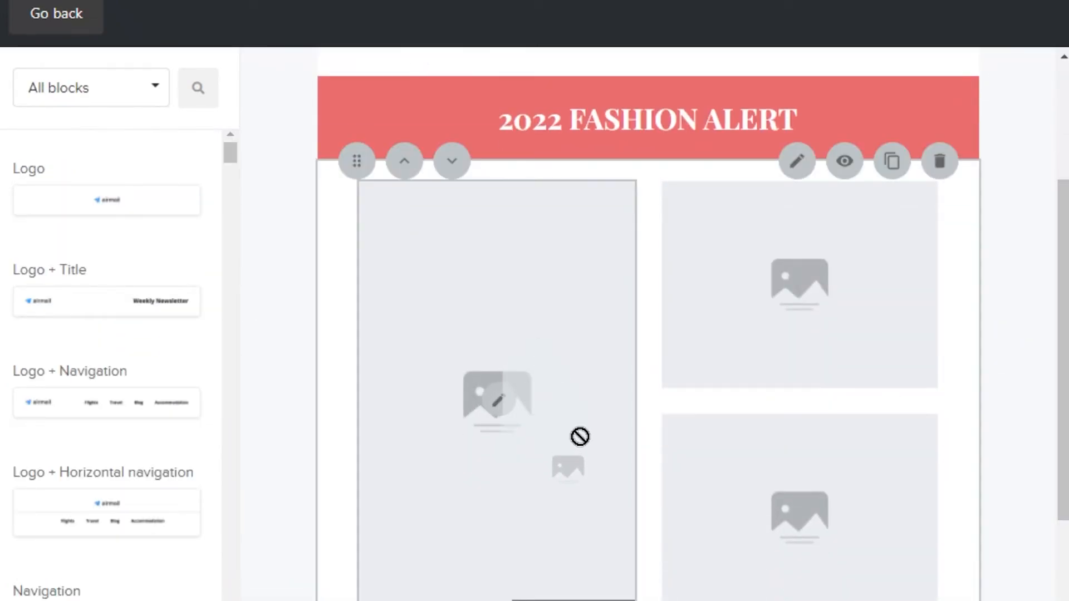
left_click(451, 161)
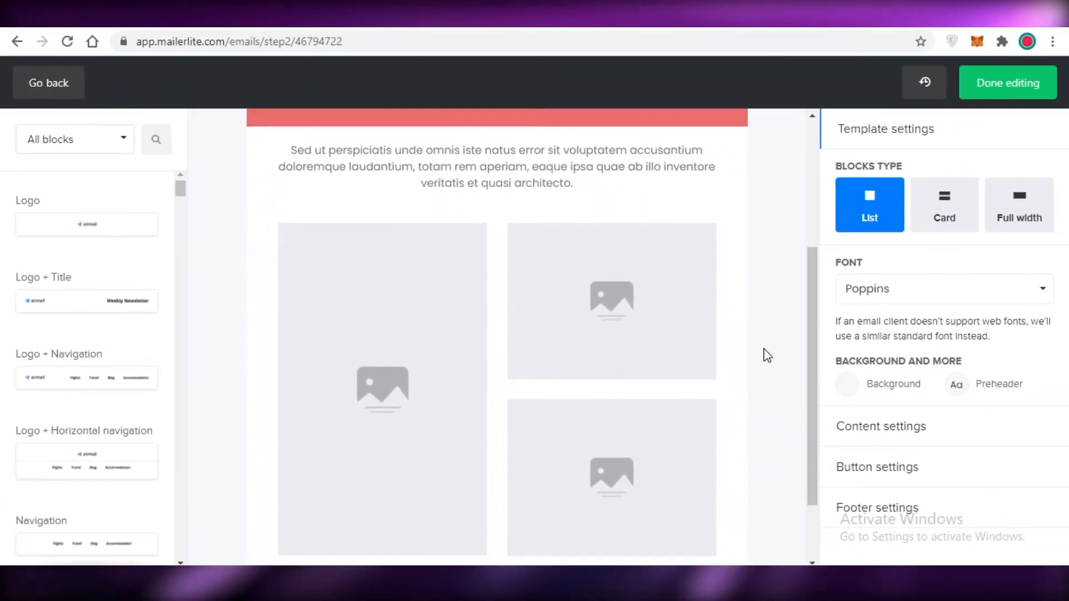
Step: From the gallery's large image slot, upload gold necklace2jpg, download (2) and gold necklace from the Downloads folder to the file manager
left_click(353, 288)
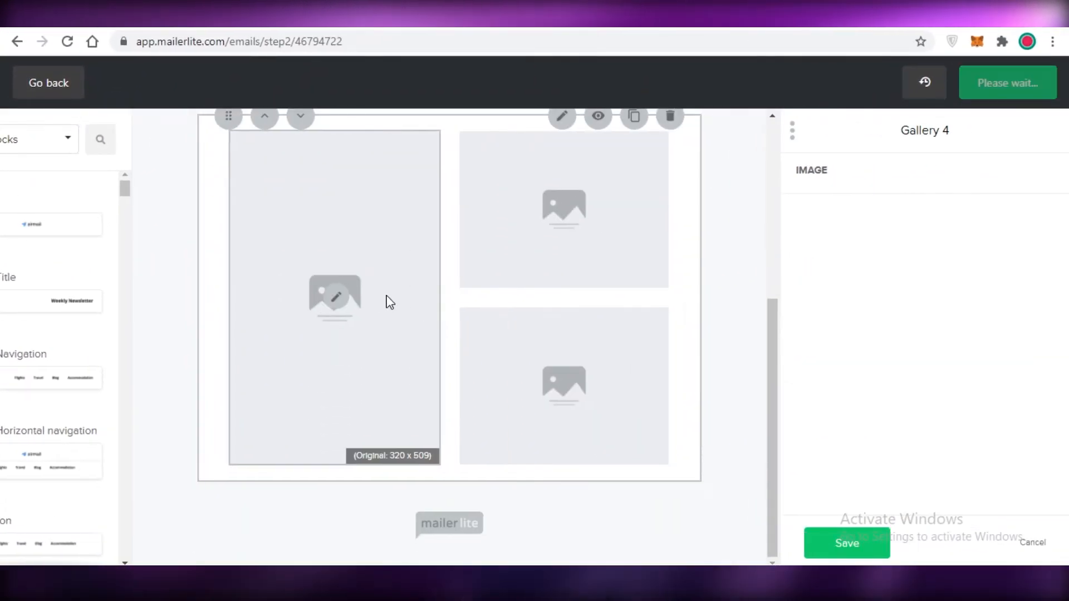
left_click(801, 204)
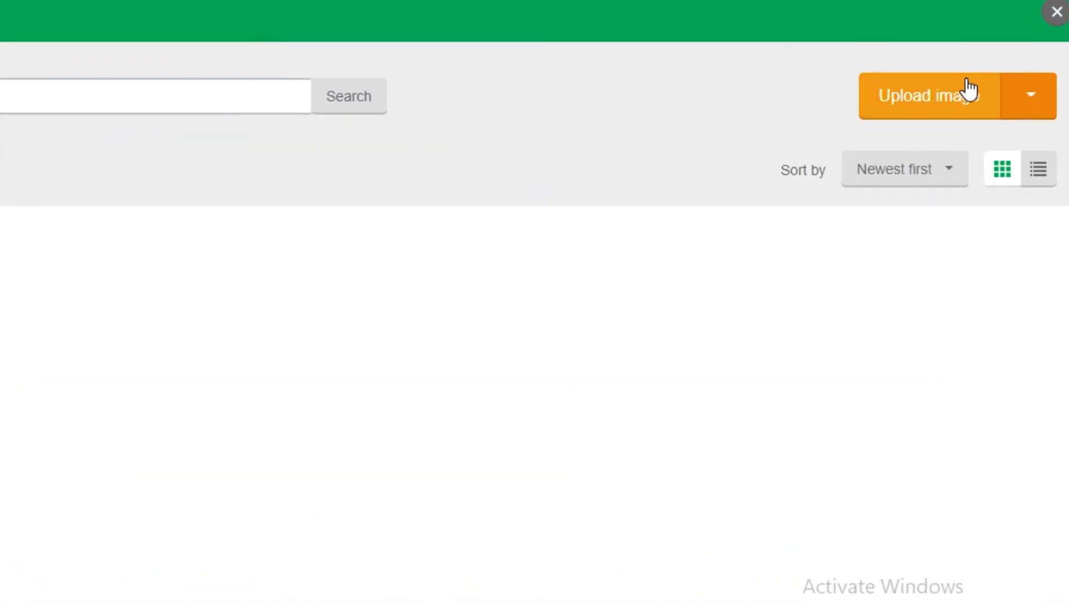
left_click(869, 114)
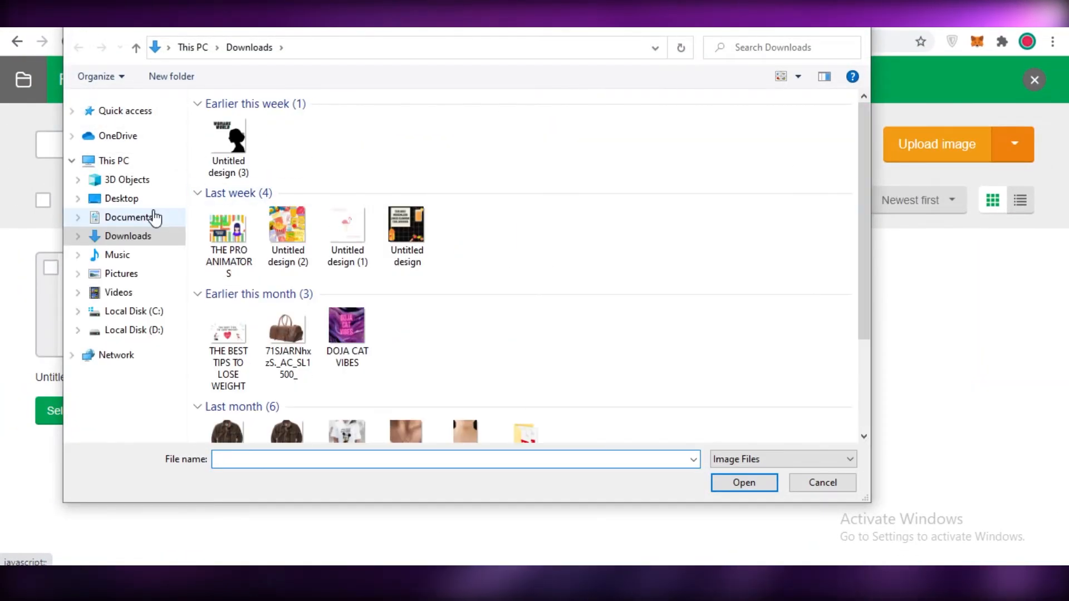
scroll(494, 267, "down", 3)
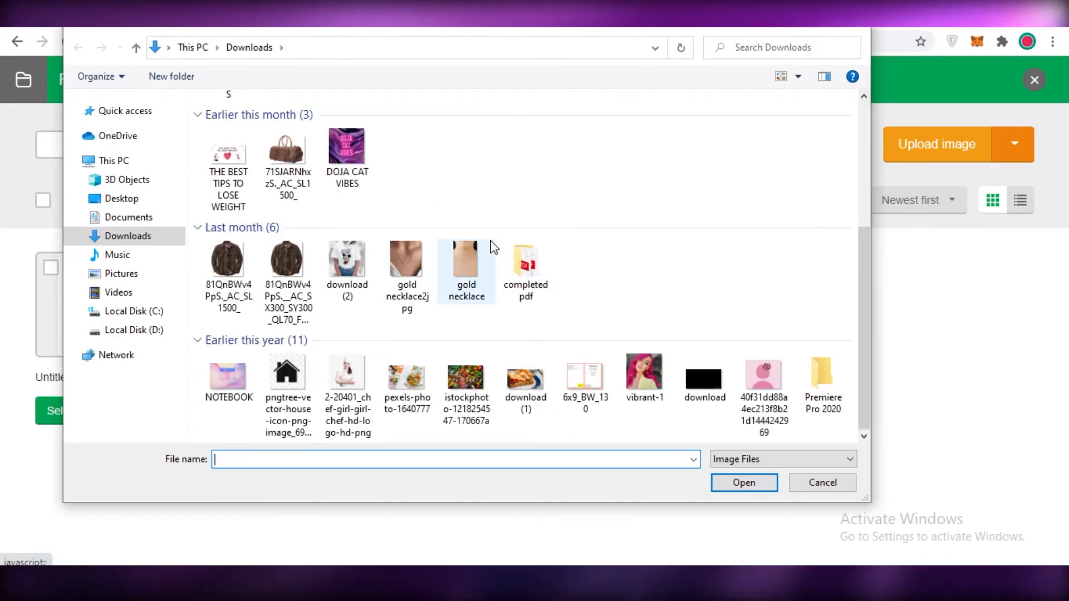
left_click_drag(492, 244, 350, 293)
left_click(731, 487)
Step: Place gold necklace2jpg.jpg in the gallery's large image slot and gold necklace.jpg in the upper small slot
left_click(559, 272)
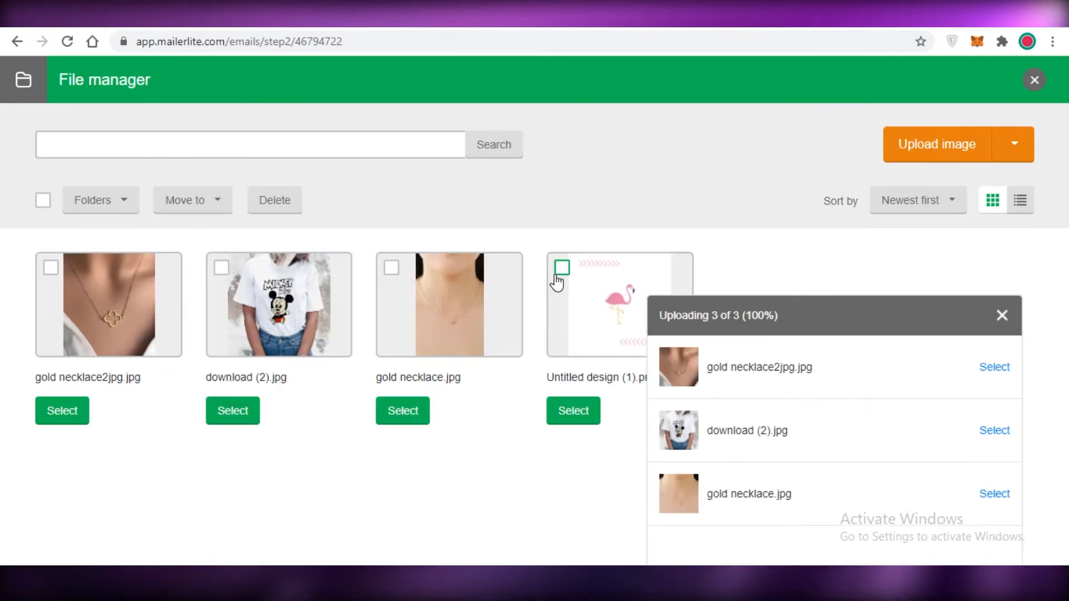
left_click(393, 271)
left_click(222, 272)
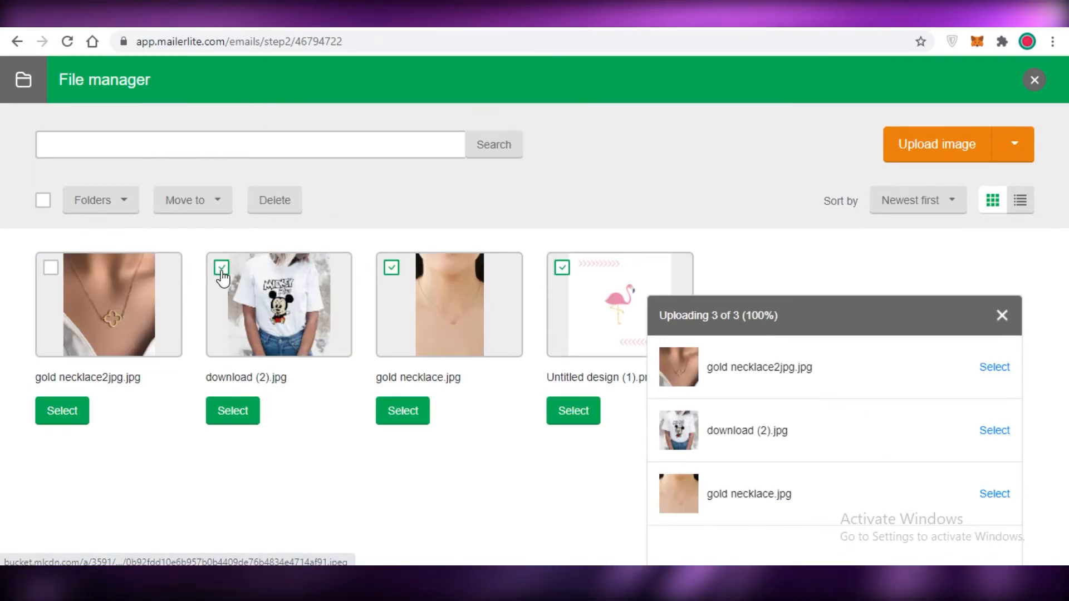
left_click(61, 411)
left_click(452, 213)
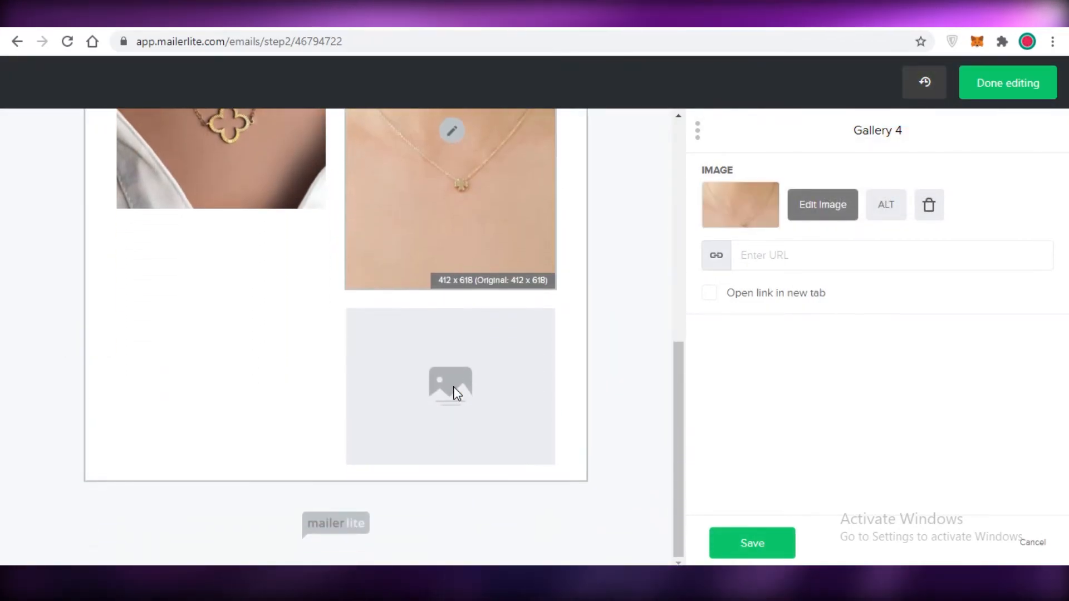
Step: Fill the gallery's remaining empty slot with download (2).jpg and save the Gallery 4 block
left_click(453, 392)
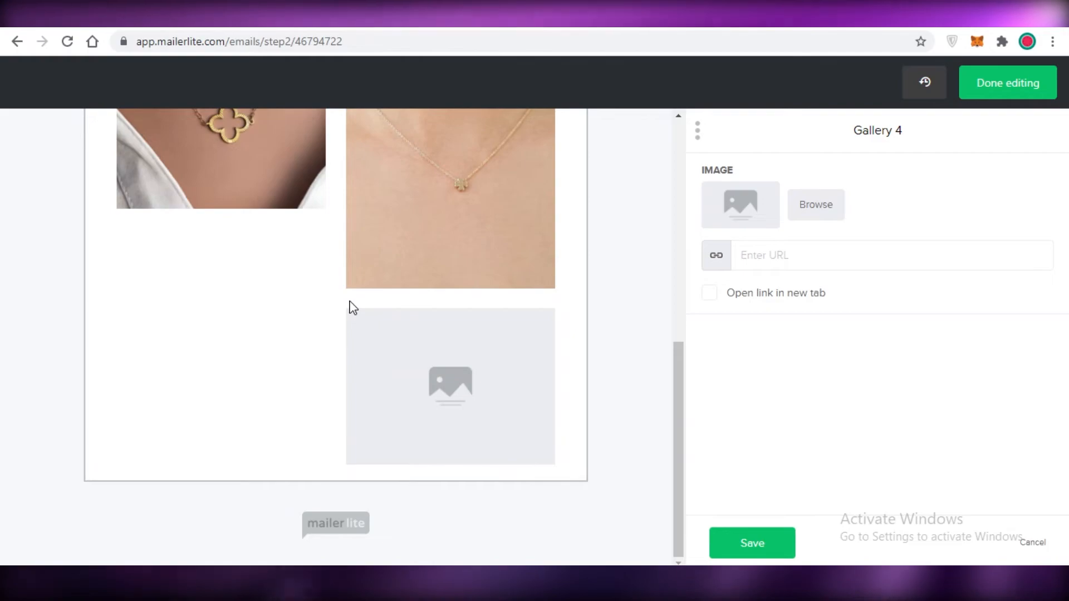
left_click(816, 206)
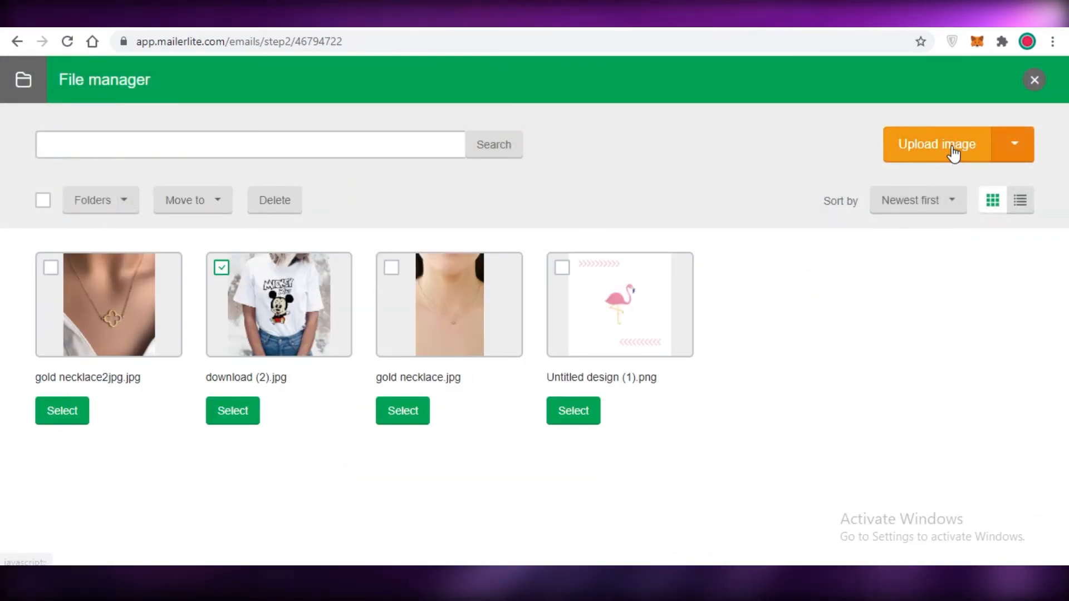
left_click(230, 409)
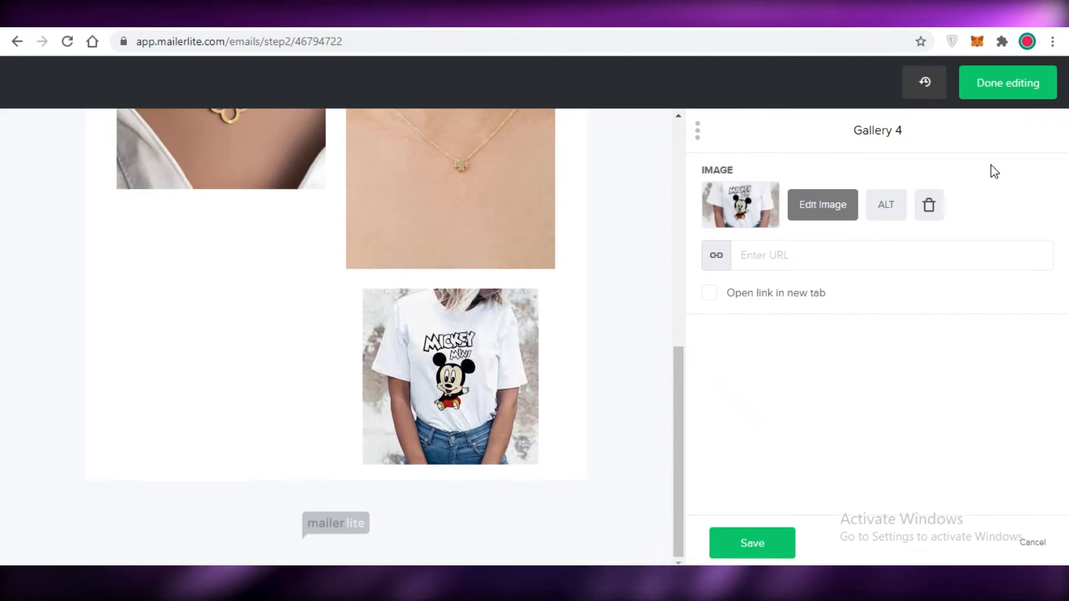
left_click(752, 554)
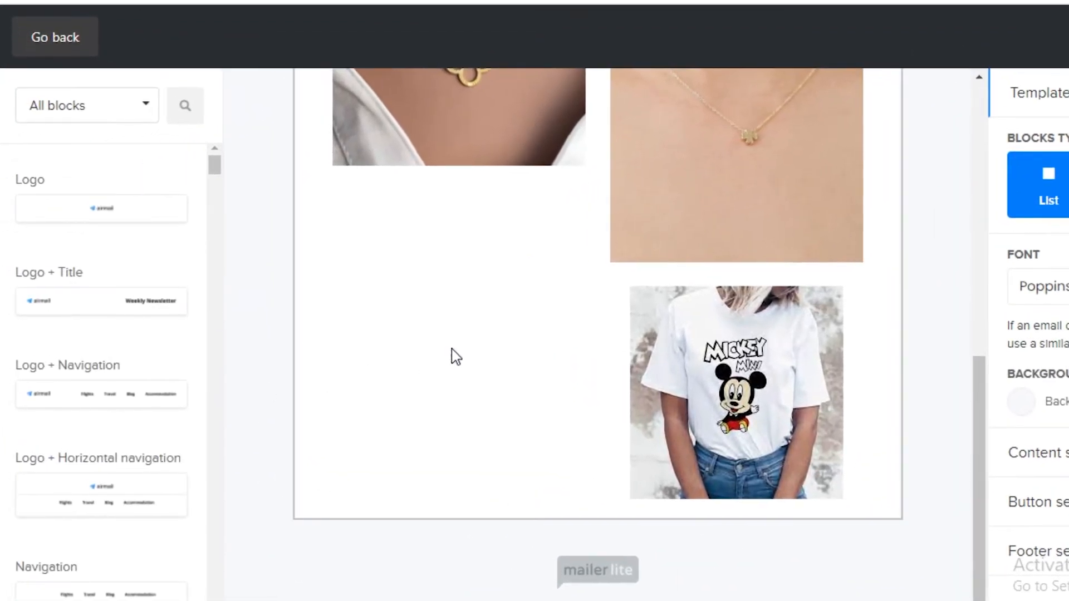
Step: Add a single Button block from the Buttons category below the image gallery
scroll(84, 200, "down", 5)
left_click(54, 114)
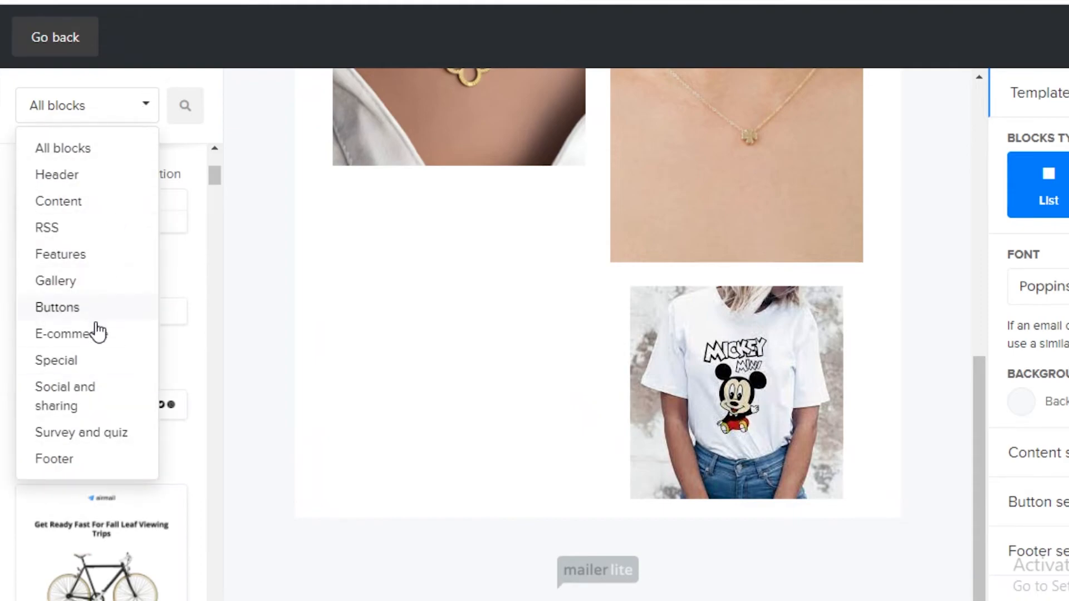
left_click(68, 323)
left_click(100, 115)
left_click(68, 308)
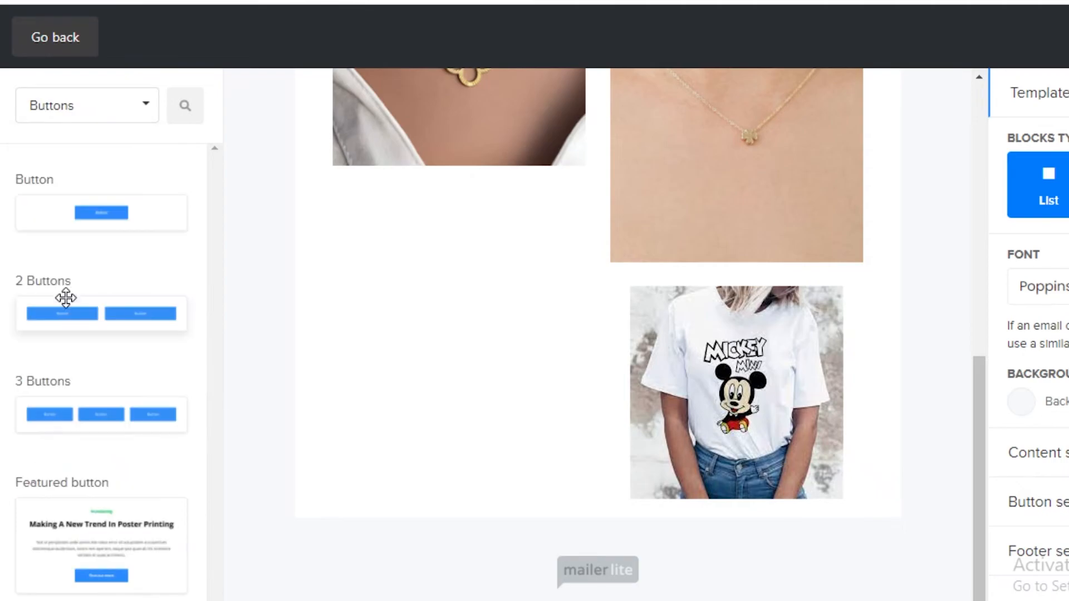
left_click_drag(100, 208, 563, 520)
scroll(567, 525, "down", 1)
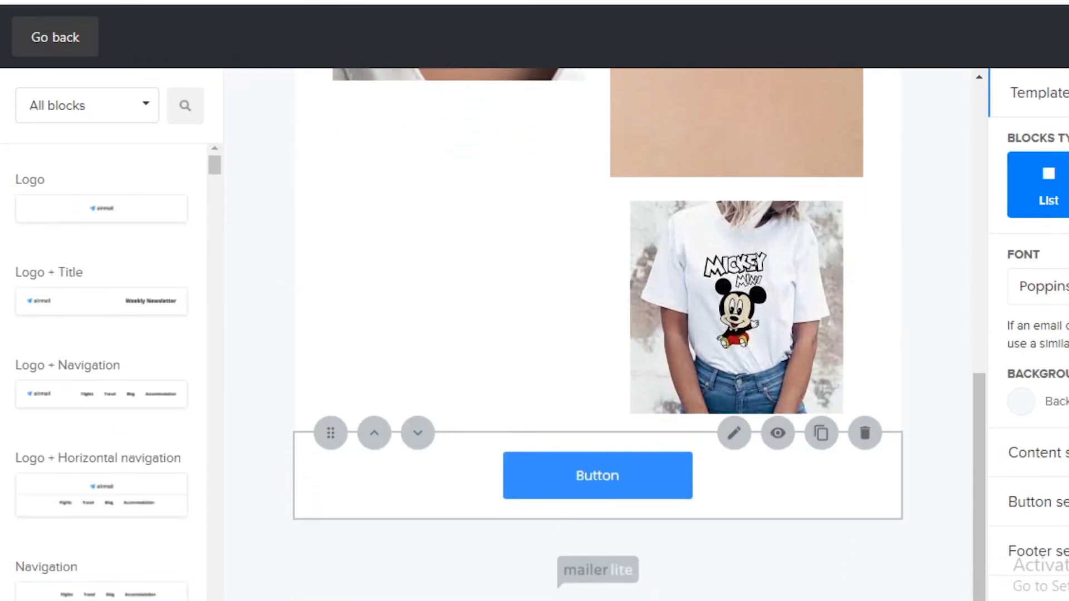
Step: Change the new button's label to SHOP THESE NOW
left_click(556, 512)
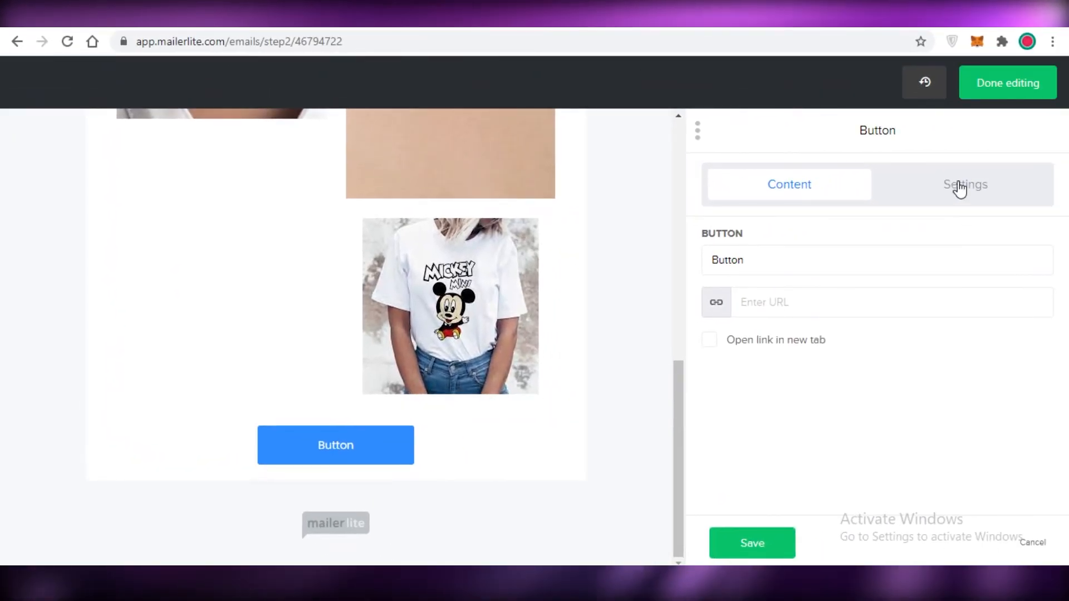
double_click(750, 249)
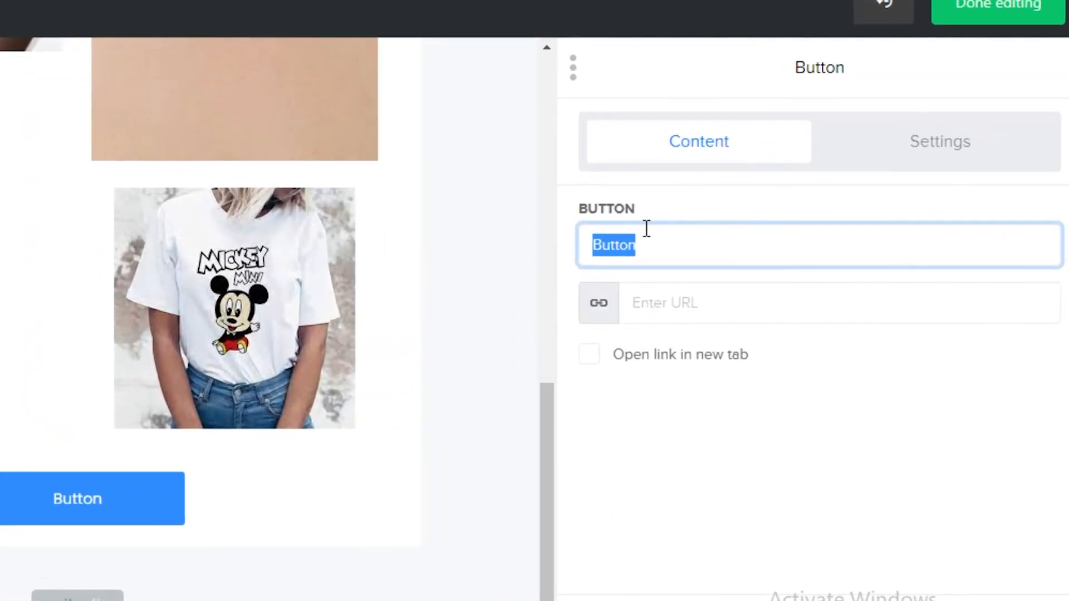
type("R")
key("BackSpace")
type("SHOP T")
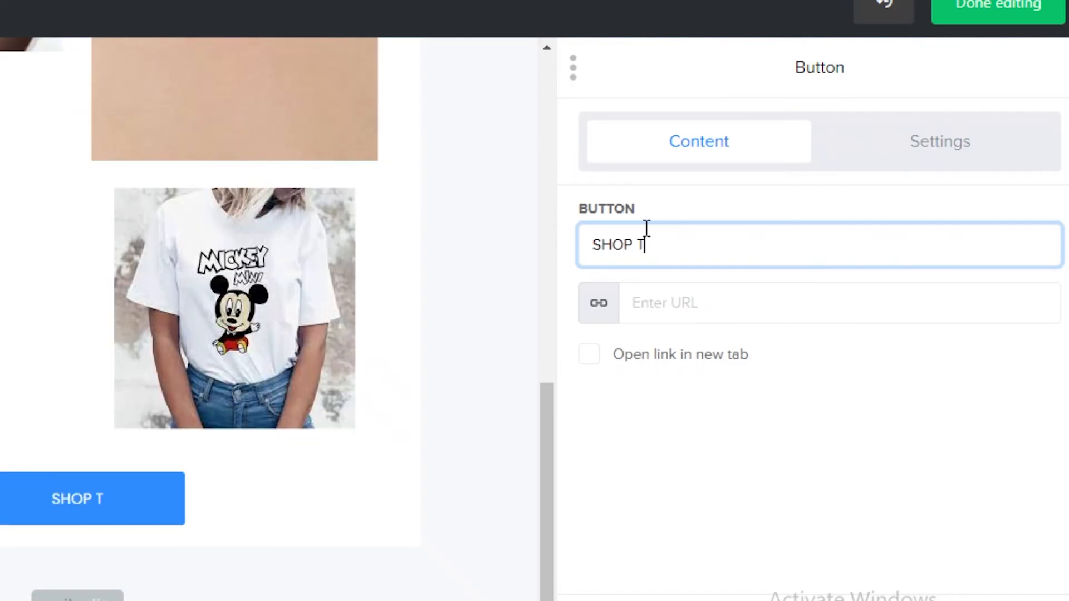
type("HESE NOW")
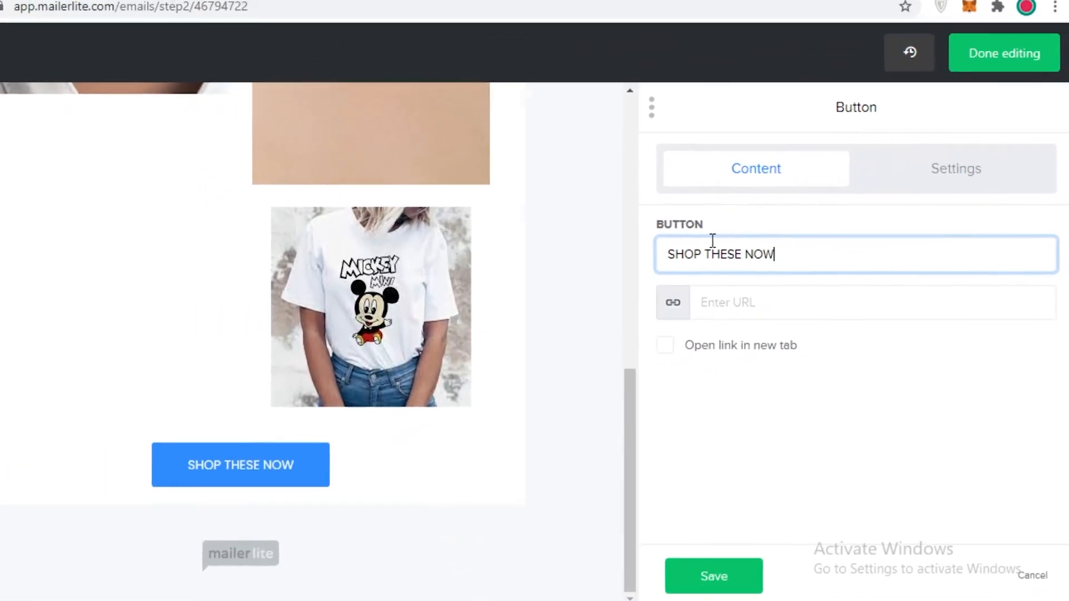
Step: Try the Button block without its background, and turn the background back on
left_click(940, 141)
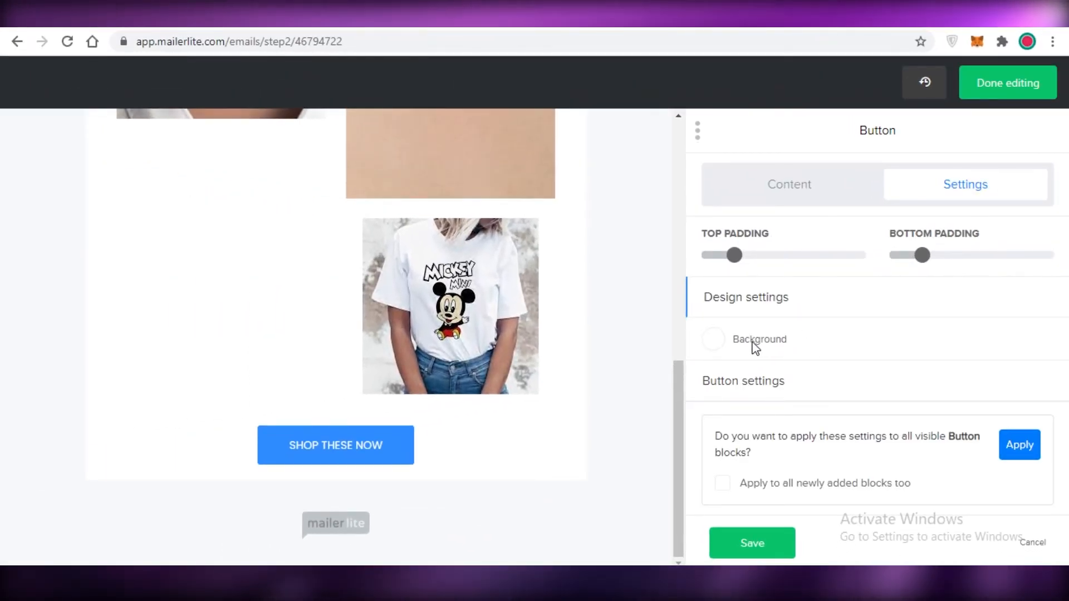
left_click(713, 340)
left_click(655, 316)
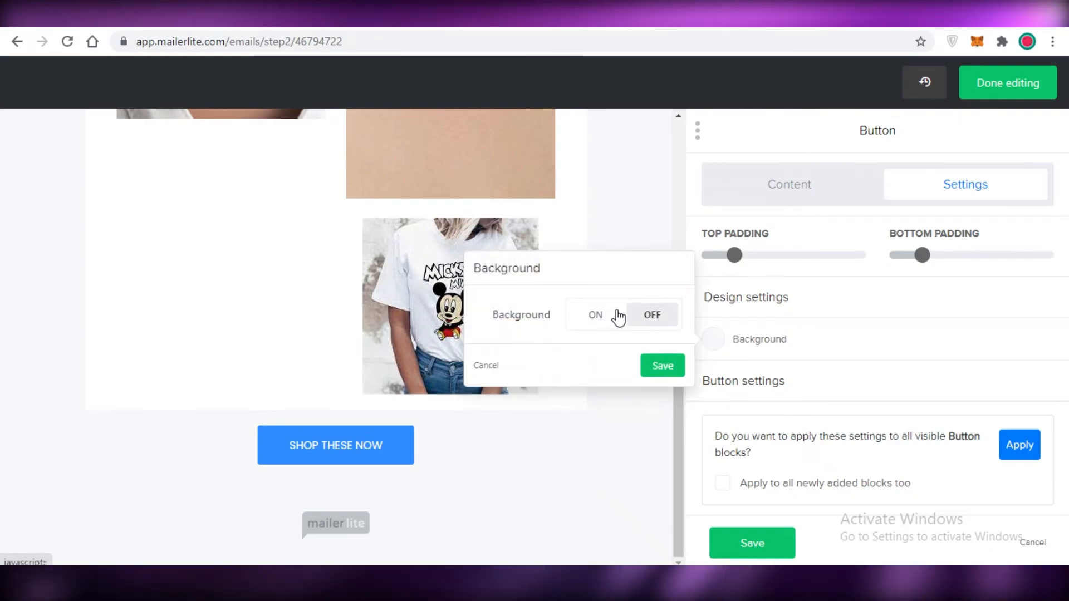
left_click(595, 315)
Step: Give the SHOP THESE NOW button the outlined button style and save the block
left_click(768, 381)
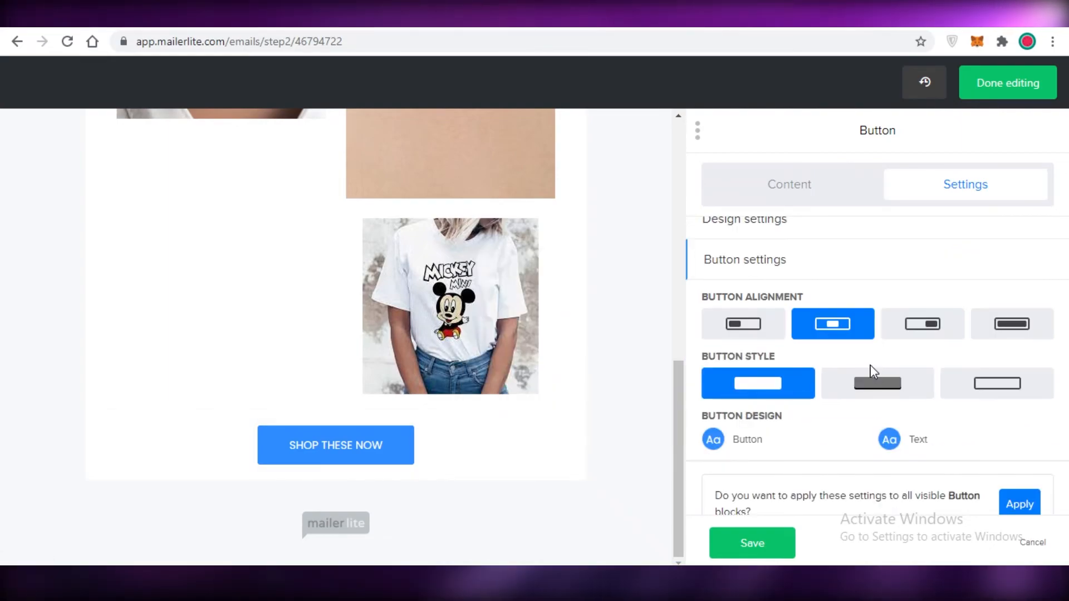
left_click(878, 383)
left_click(1039, 382)
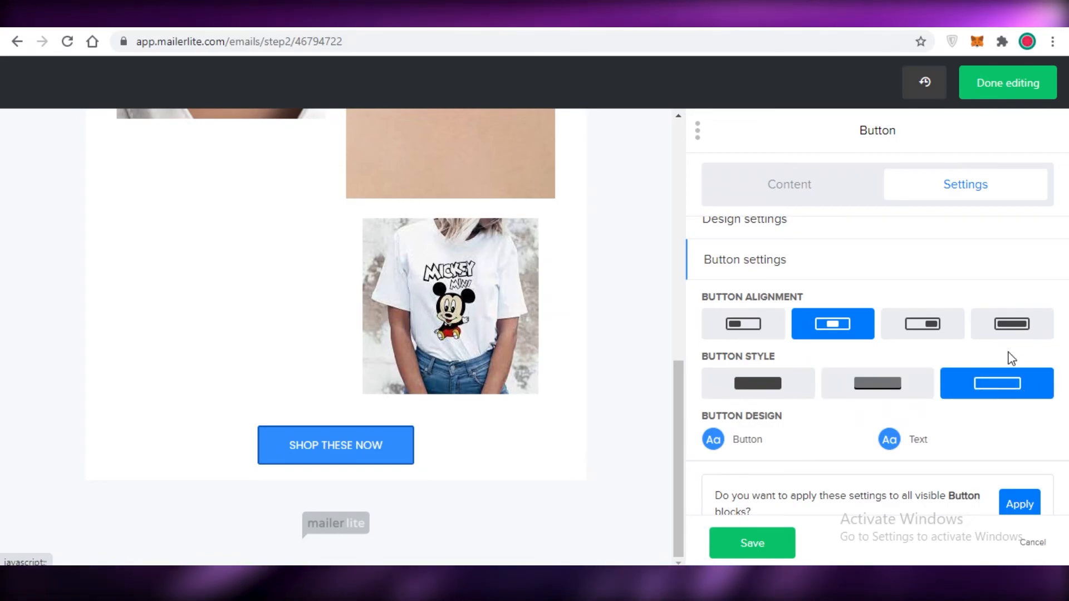
scroll(917, 405, "down", 1)
scroll(952, 306, "up", 2)
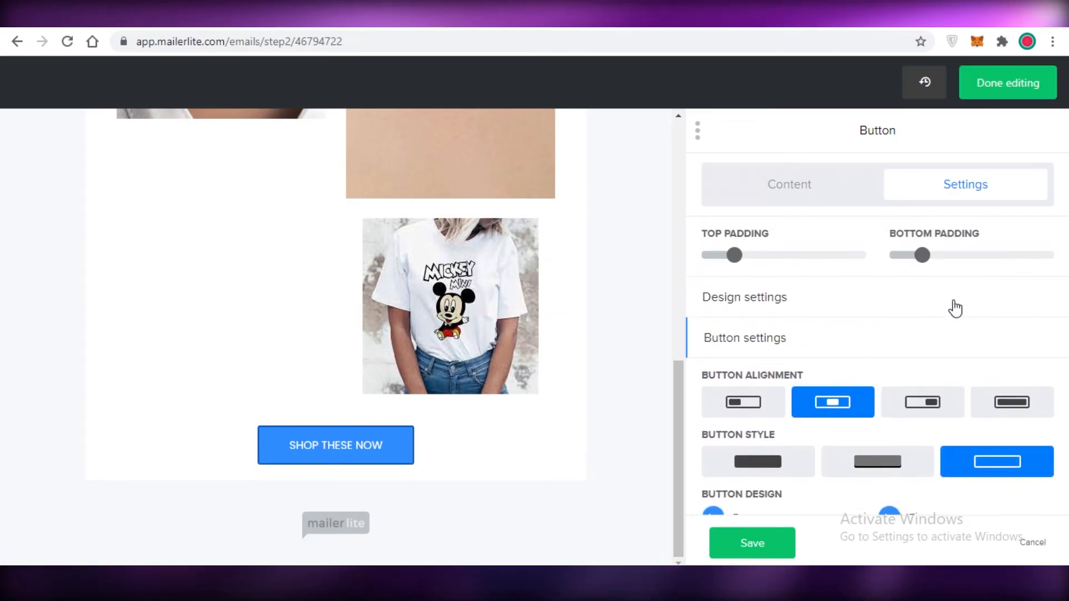
left_click(752, 545)
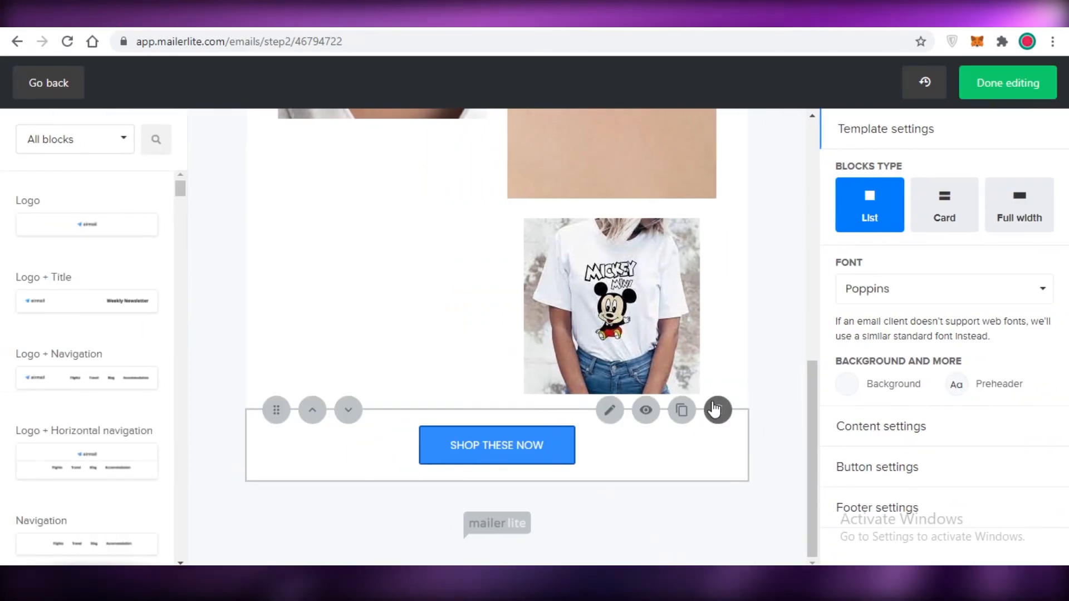
Step: Review the whole newsletter from the logo and title down to the gallery and shop button
scroll(506, 134, "up", 10)
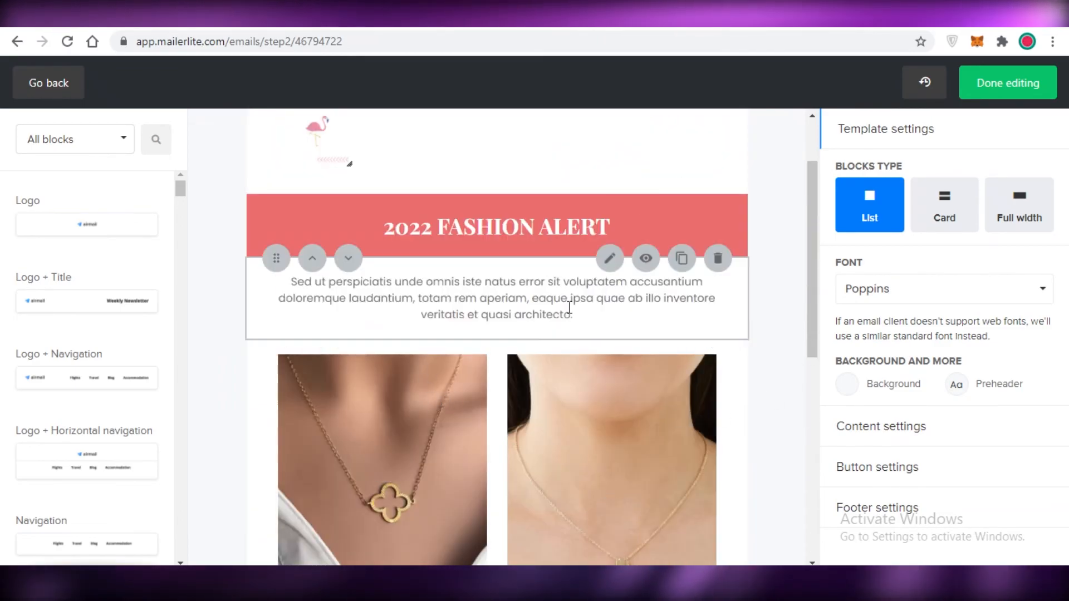
scroll(480, 286, "up", 2)
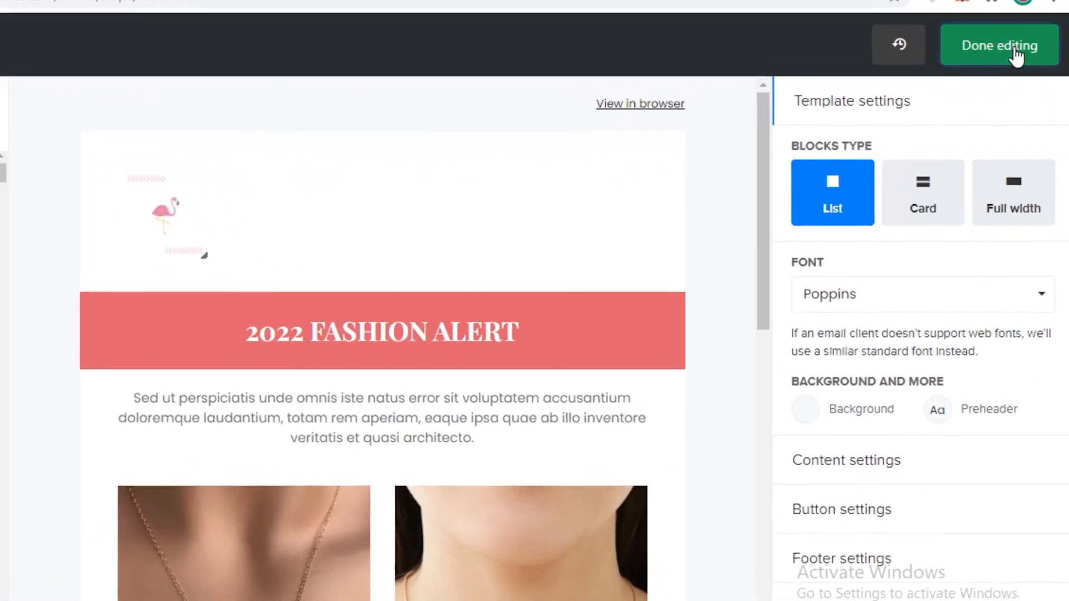
left_click(1023, 84)
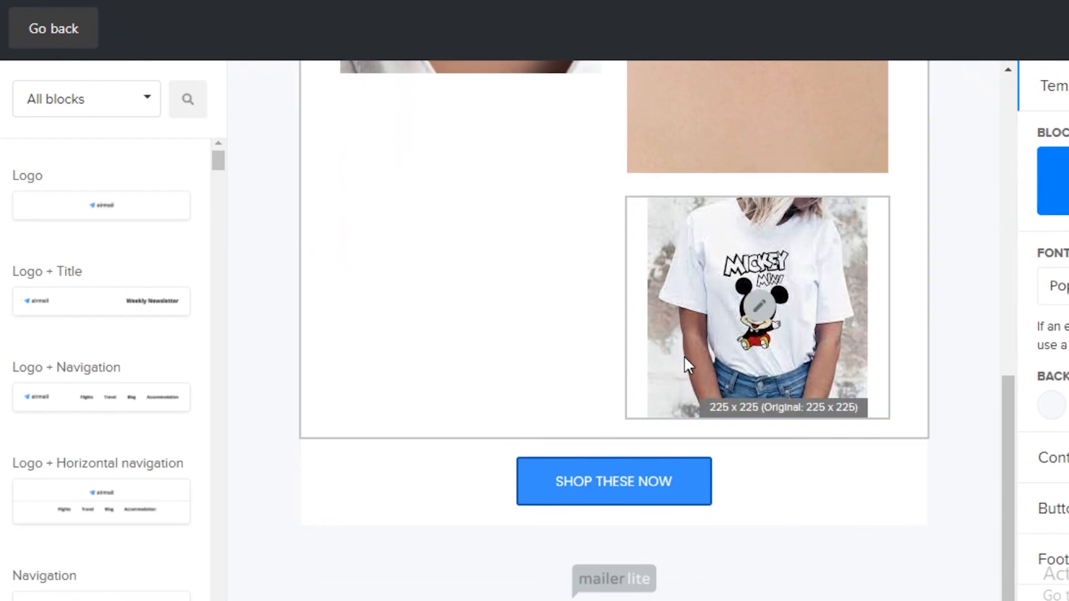
scroll(707, 300, "up", 9)
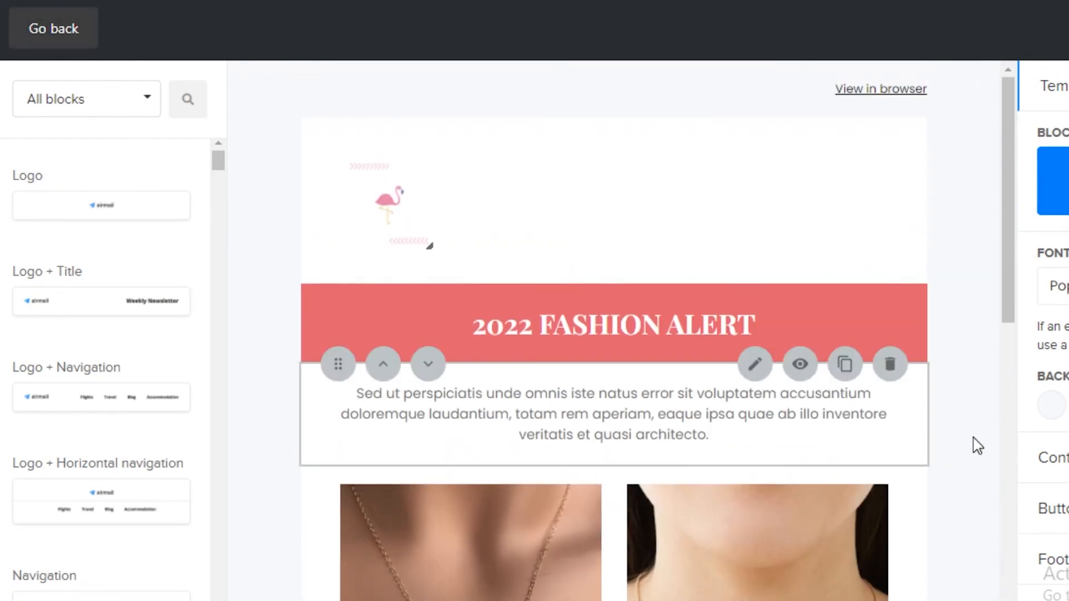
scroll(956, 432, "down", 8)
scroll(278, 383, "down", 4)
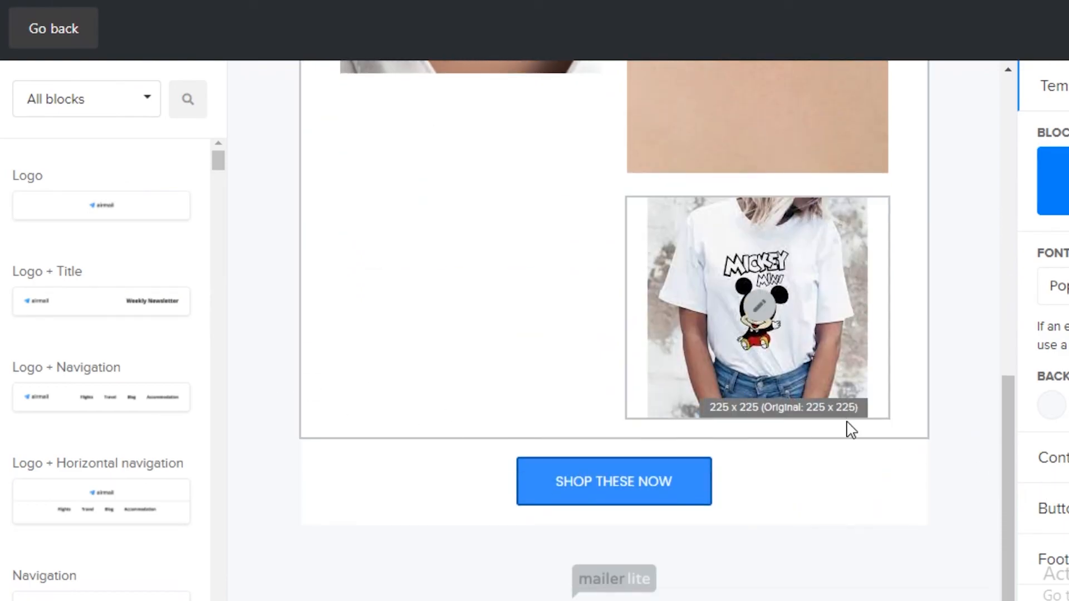
scroll(864, 453, "up", 5)
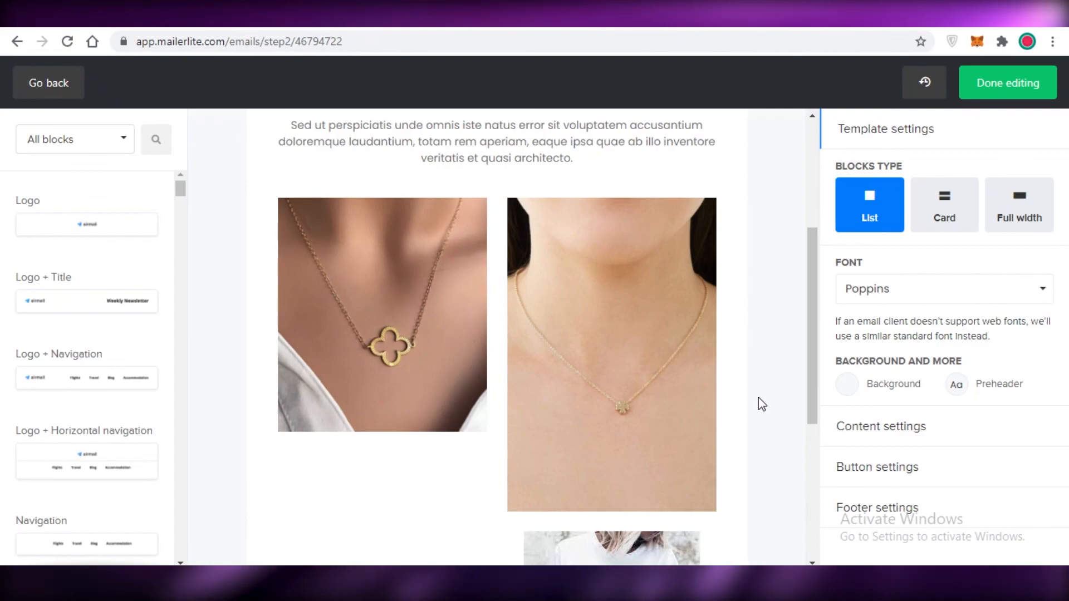